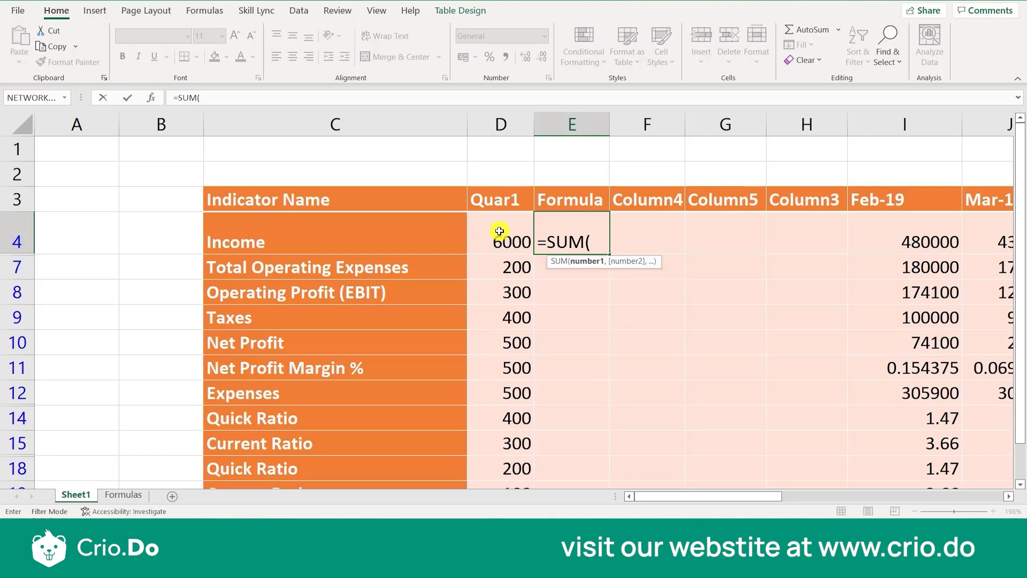
{"action": "left_click", "coordinate": [499, 231]}
{"action": "type", "text": ","}
{"action": "left_click", "coordinate": [500, 266]}
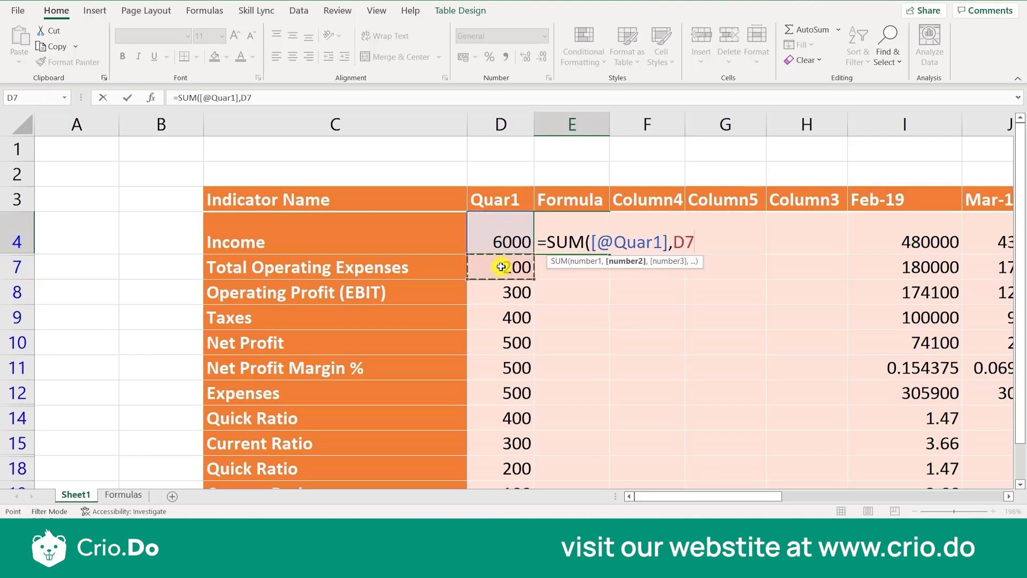
{"action": "type", "text": ","}
{"action": "left_click", "coordinate": [500, 296]}
{"action": "type", "text": ","}
{"action": "left_click", "coordinate": [501, 312]}
{"action": "type", "text": ","}
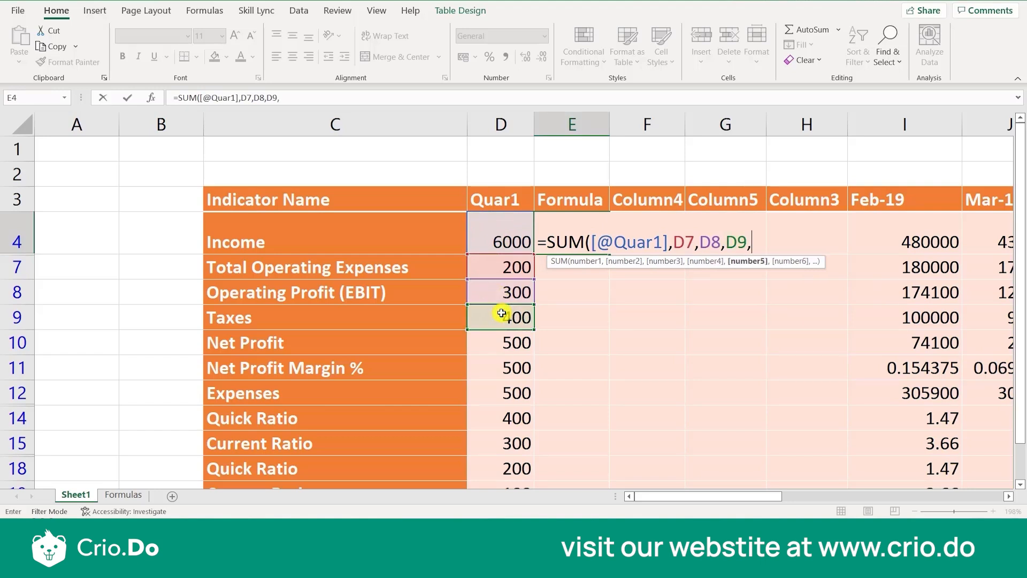
{"action": "left_click", "coordinate": [495, 337]}
{"action": "type", "text": ","}
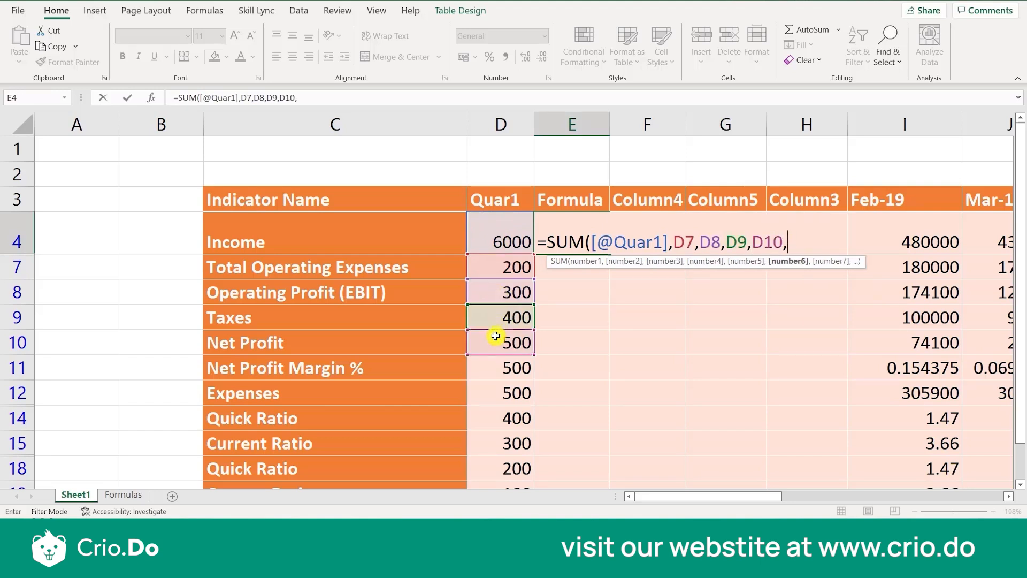
{"action": "left_click", "coordinate": [497, 369]}
{"action": "type", "text": ","}
{"action": "left_click", "coordinate": [491, 391]}
{"action": "type", "text": ","}
{"action": "key", "text": "BackSpace"}
{"action": "key", "text": "BackSpace"}
{"action": "key", "text": "BackSpace"}
{"action": "key", "text": "BackSpace"}
{"action": "key", "text": "BackSpace"}
{"action": "key", "text": "BackSpace"}
{"action": "key", "text": "BackSpace"}
{"action": "key", "text": "BackSpace"}
{"action": "key", "text": "BackSpace"}
{"action": "key", "text": "BackSpace"}
{"action": "key", "text": "BackSpace"}
{"action": "key", "text": "BackSpace"}
{"action": "key", "text": "BackSpace"}
{"action": "key", "text": "BackSpace"}
{"action": "key", "text": "BackSpace"}
{"action": "key", "text": "BackSpace"}
{"action": "key", "text": "BackSpace"}
{"action": "key", "text": "BackSpace"}
{"action": "key", "text": "BackSpace"}
{"action": "key", "text": "BackSpace"}
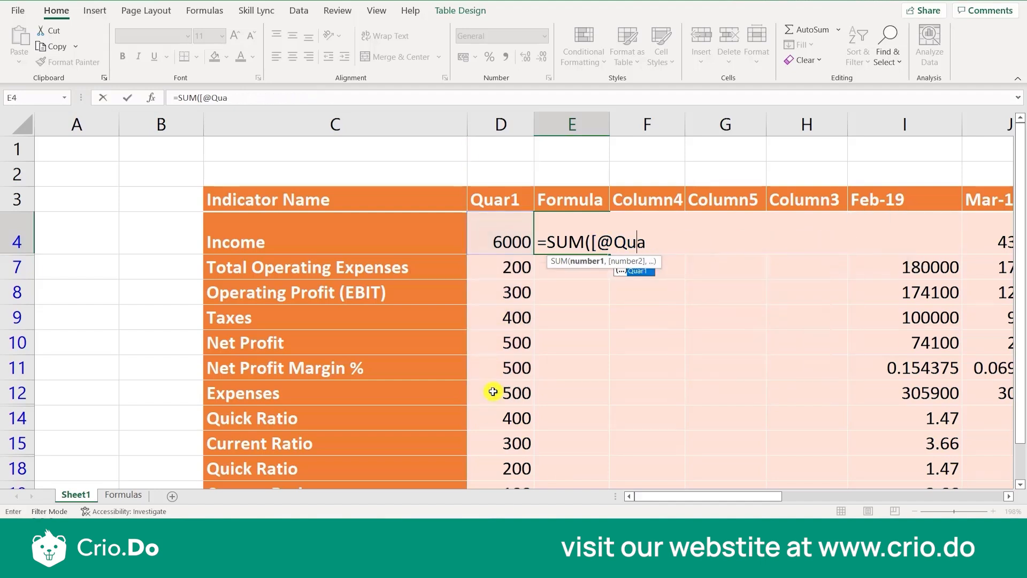
{"action": "key", "text": "BackSpace"}
{"action": "key", "text": "BackSpace"}
{"action": "key", "text": "BackSpace"}
{"action": "key", "text": "BackSpace"}
{"action": "key", "text": "BackSpace"}
{"action": "key", "text": "BackSpace"}
Complete the SUM formula in cell E4 so it adds the whole Quar1 column.
{"action": "left_click_drag", "start_coordinate": [506, 233], "coordinate": [531, 446]}
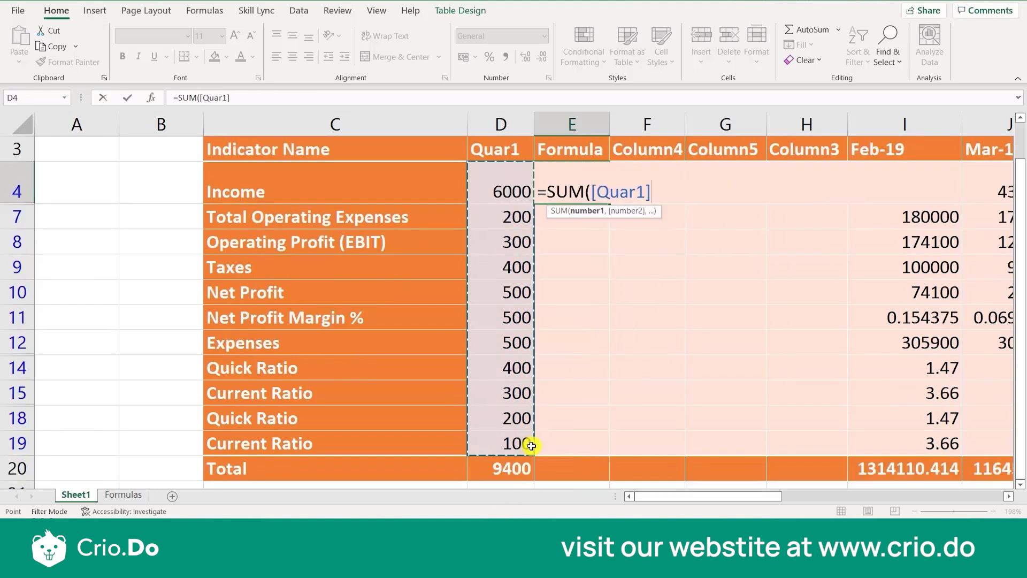
{"action": "type", "text": ")"}
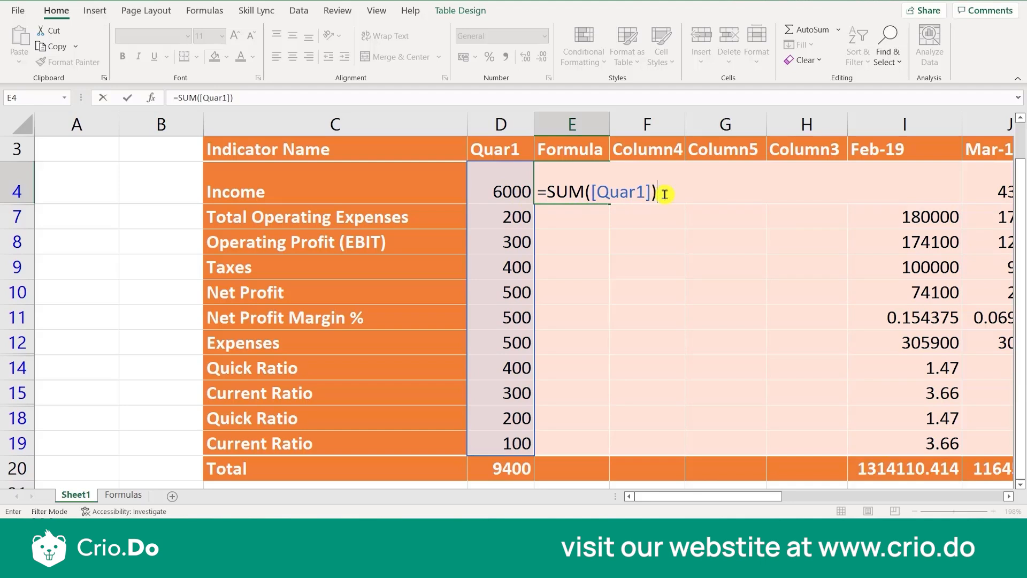
{"action": "key", "text": "Return"}
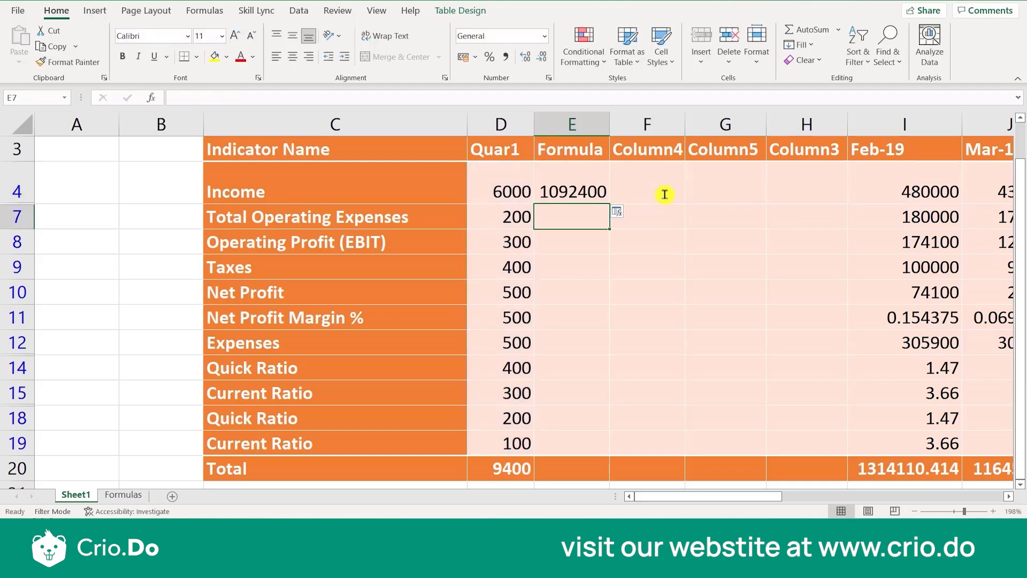
Clear the SUM formula from cell E4.
{"action": "left_click", "coordinate": [574, 189]}
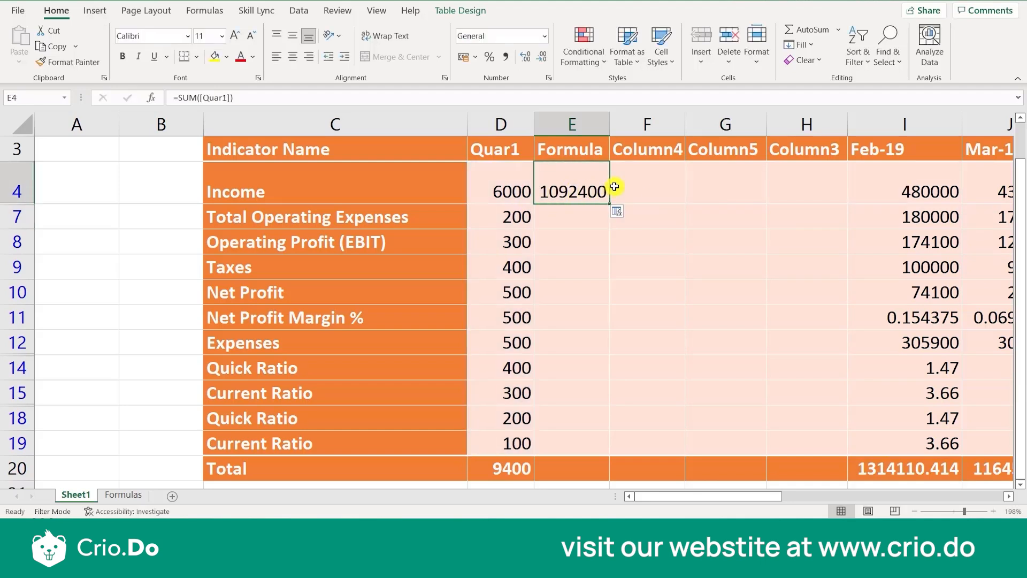
{"action": "key", "text": "Delete"}
{"action": "left_click", "coordinate": [546, 419]}
{"action": "left_click", "coordinate": [488, 440]}
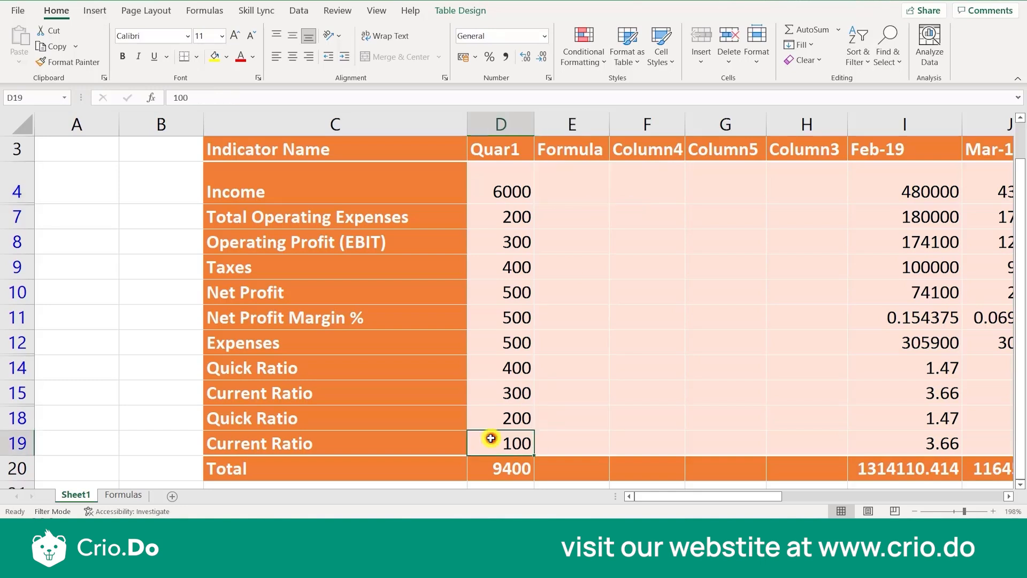
Enter a SUMIF formula in cell E4 that sums the Quar1 values where Indicator Name is "Quick Ratio".
{"action": "left_click", "coordinate": [589, 174]}
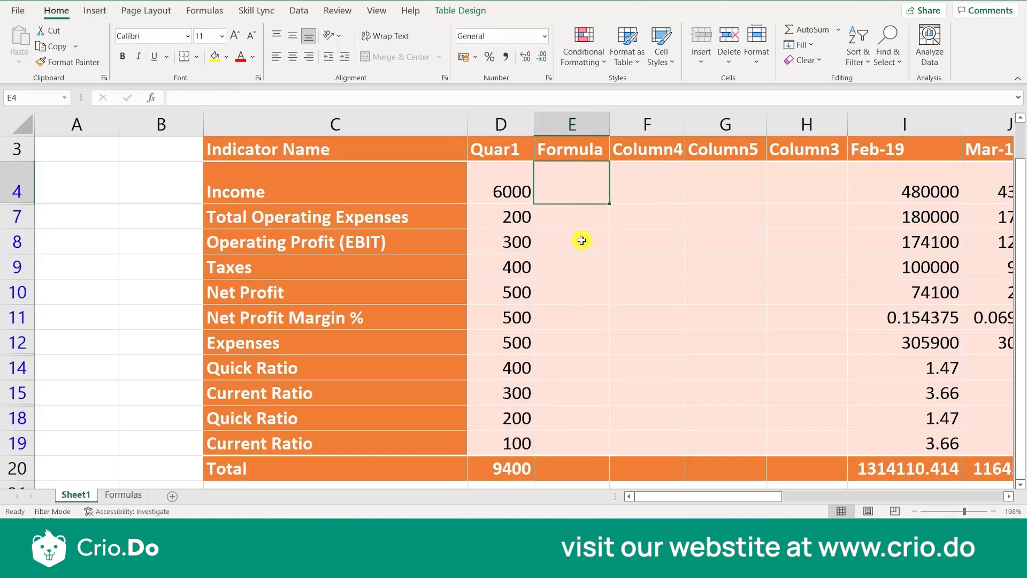
{"action": "type", "text": "=SUMIF"}
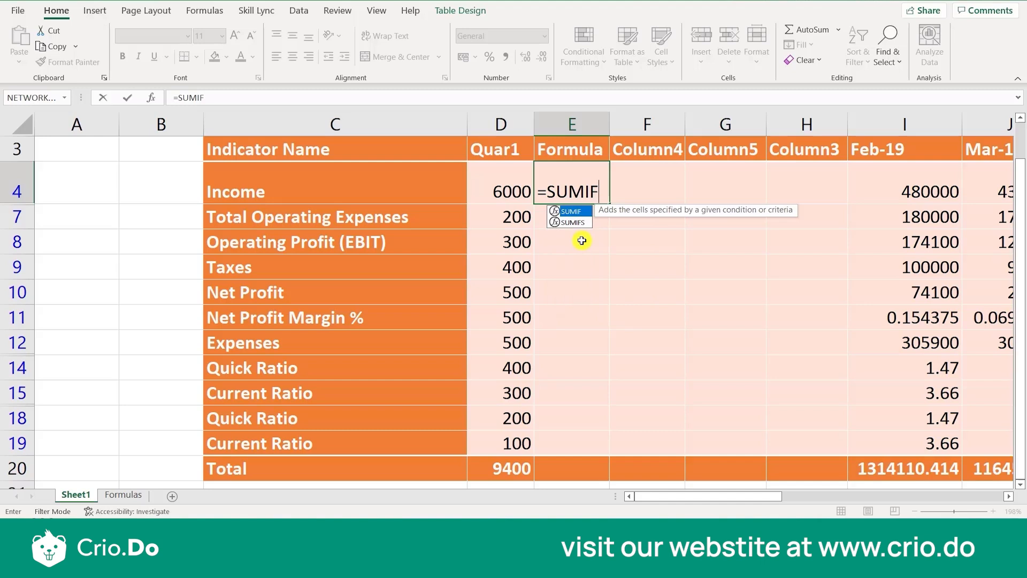
{"action": "type", "text": "("}
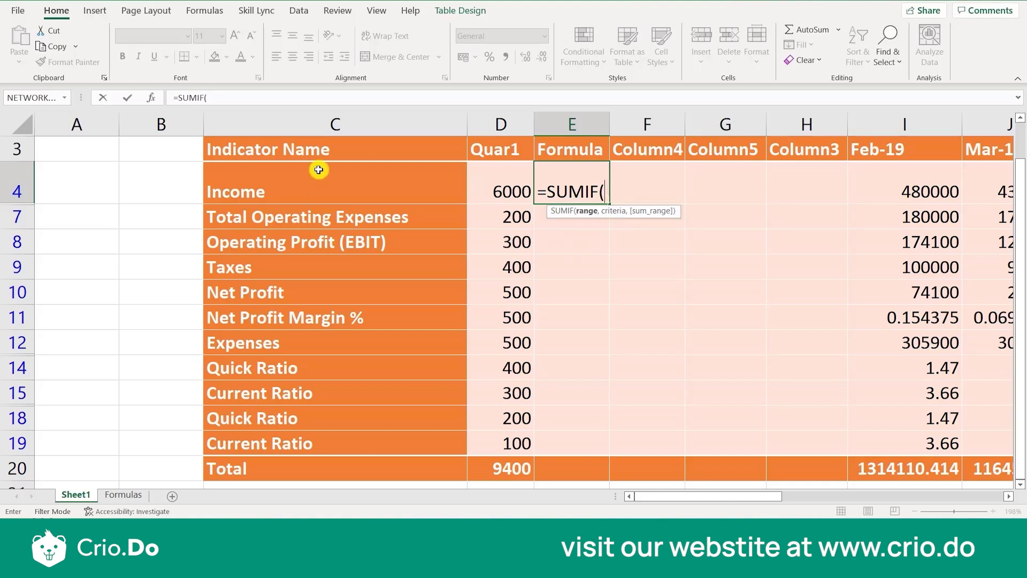
{"action": "left_click_drag", "start_coordinate": [316, 183], "coordinate": [306, 435]}
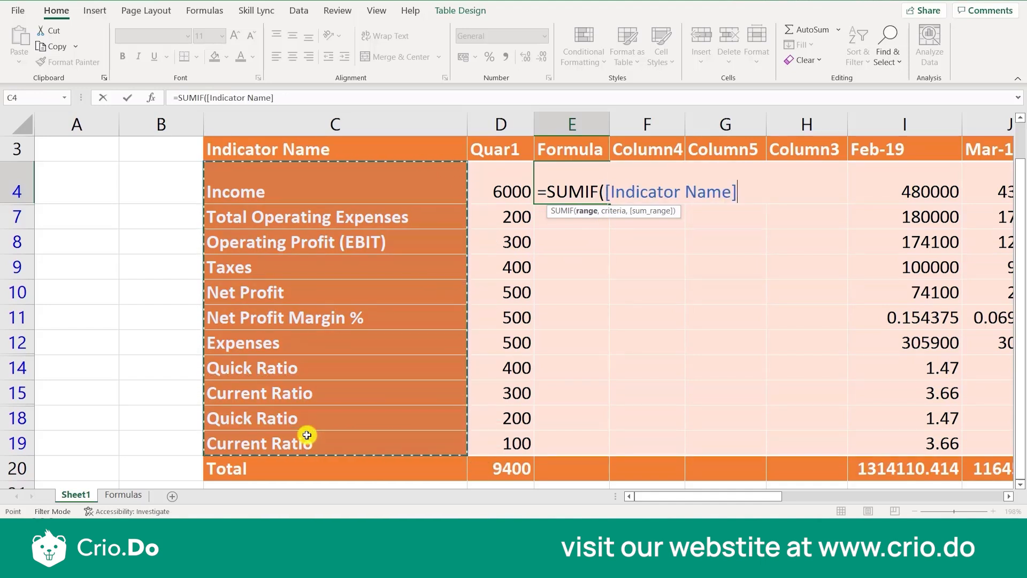
{"action": "type", "text": ","}
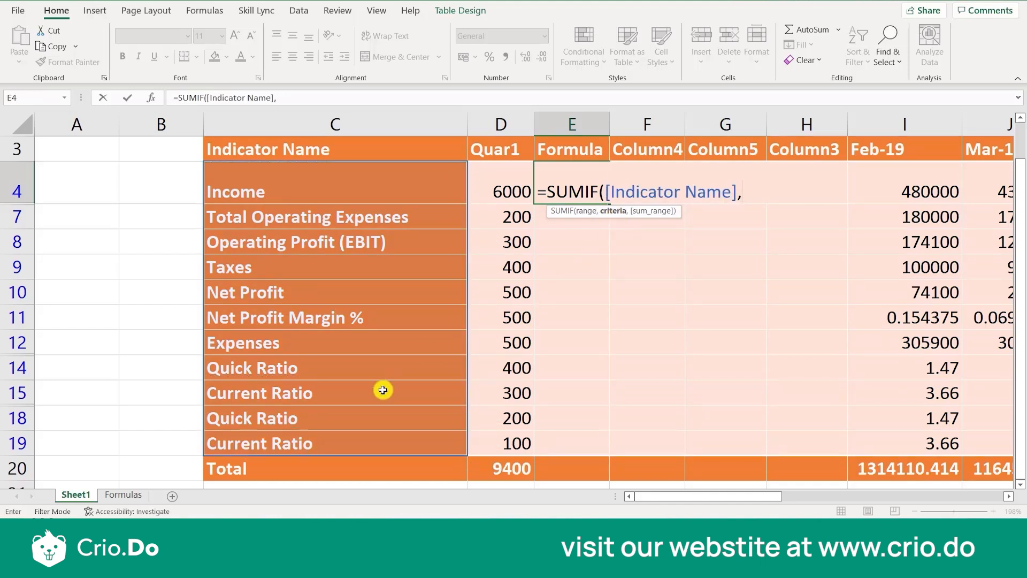
{"action": "type", "text": "\"Qui"}
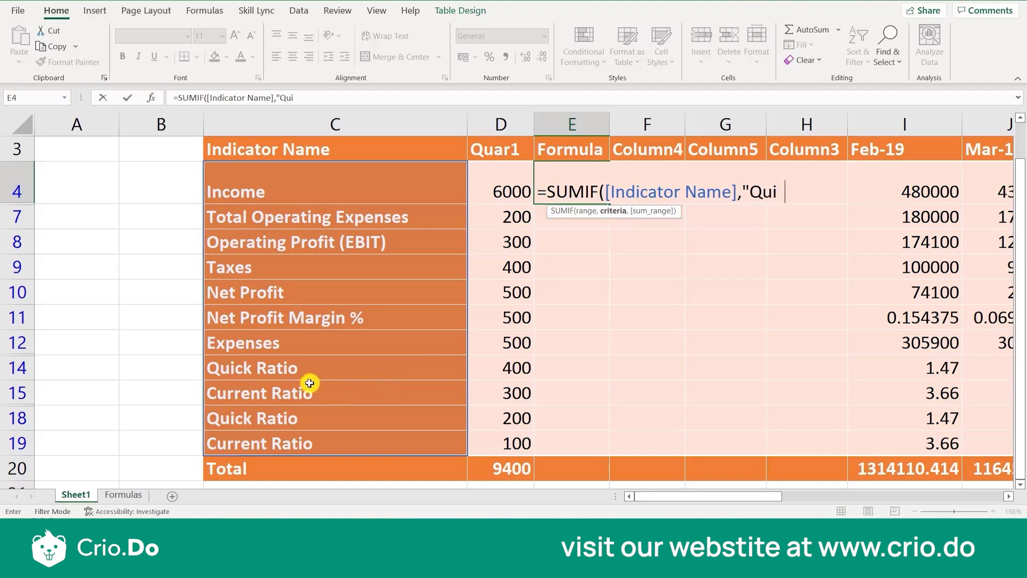
{"action": "type", "text": "ck Ratio\""}
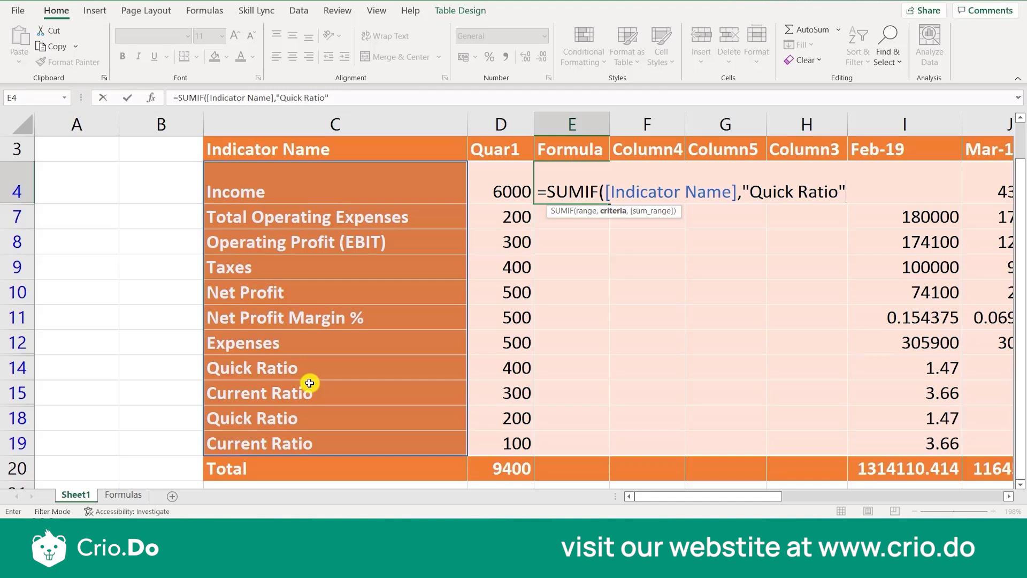
{"action": "type", "text": ","}
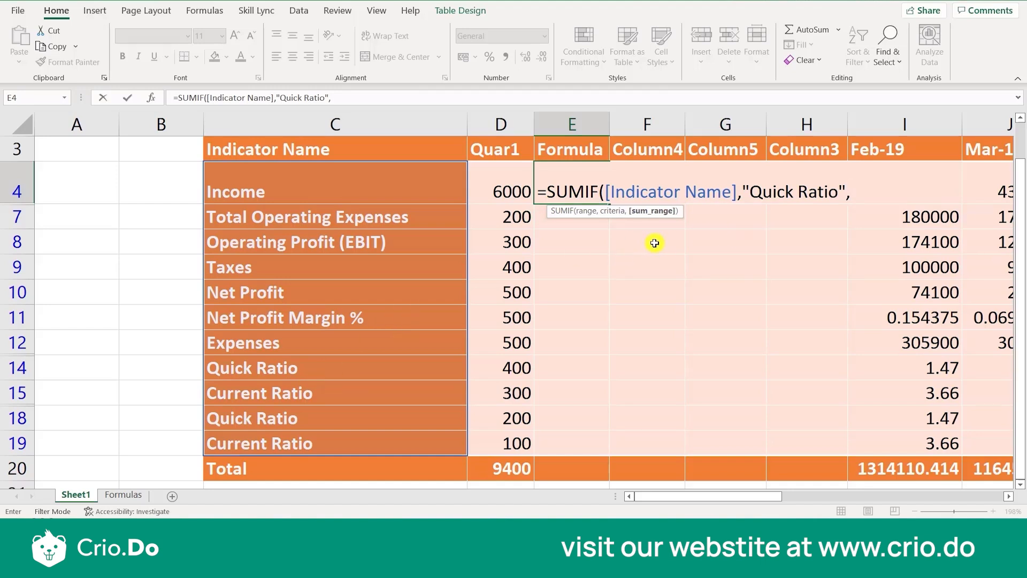
{"action": "left_click", "coordinate": [493, 187]}
{"action": "left_click_drag", "start_coordinate": [492, 188], "coordinate": [489, 435]}
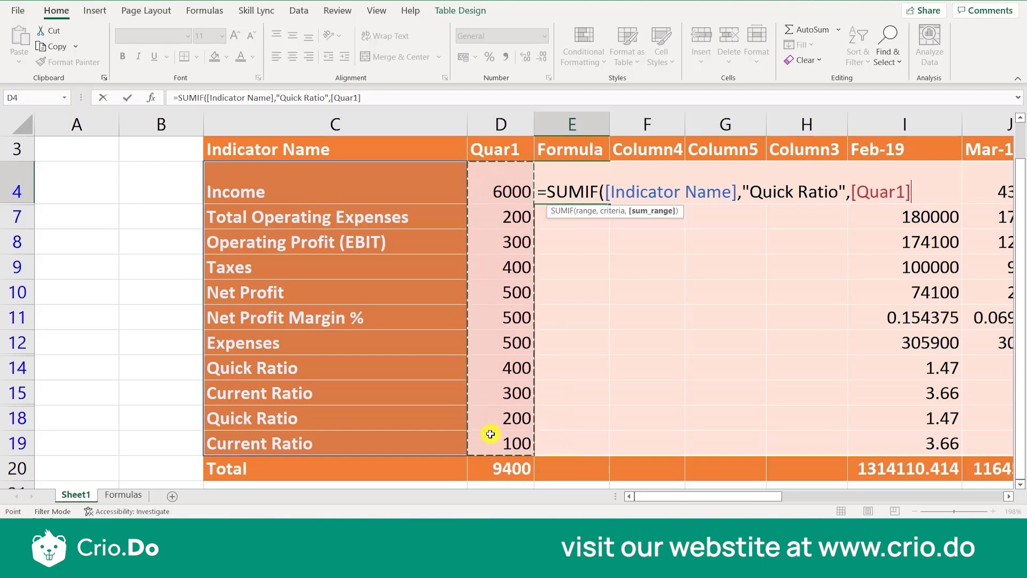
{"action": "type", "text": ")"}
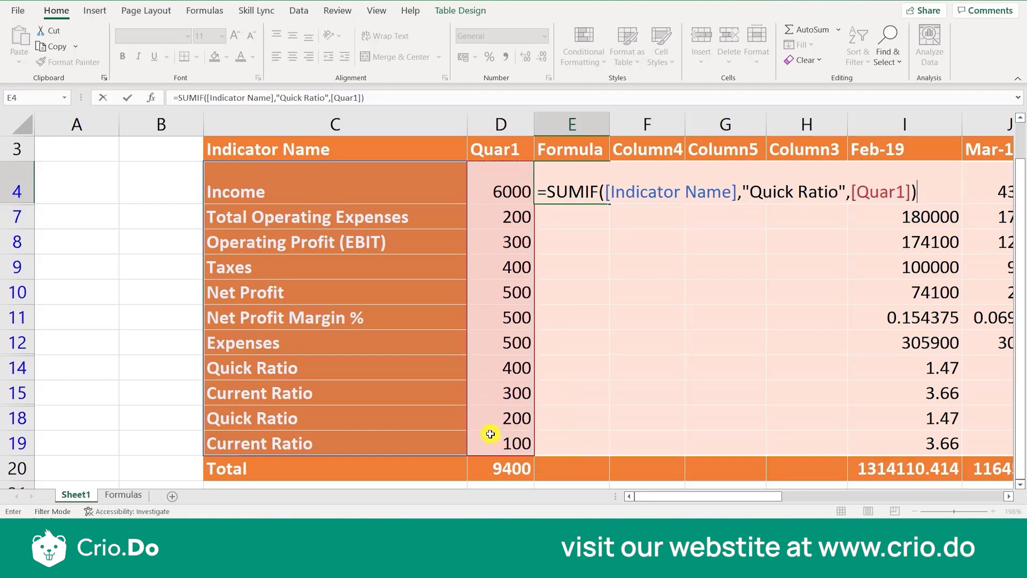
{"action": "key", "text": "Return"}
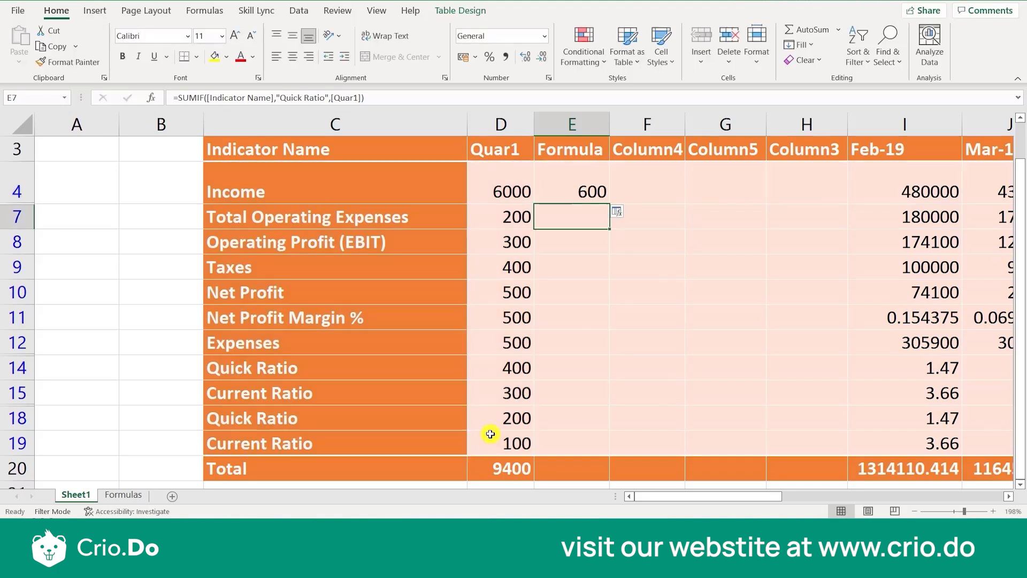
Check the SUMIF result in E4 against the two Quick Ratio values in the Quar1 column.
{"action": "left_click", "coordinate": [585, 190]}
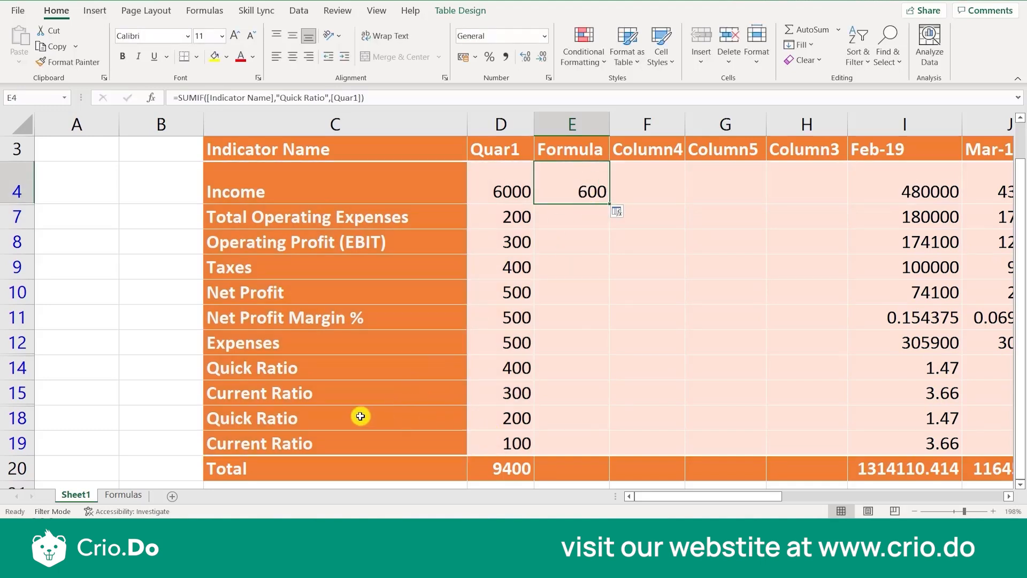
{"action": "left_click", "coordinate": [491, 376]}
{"action": "left_click", "coordinate": [503, 425]}
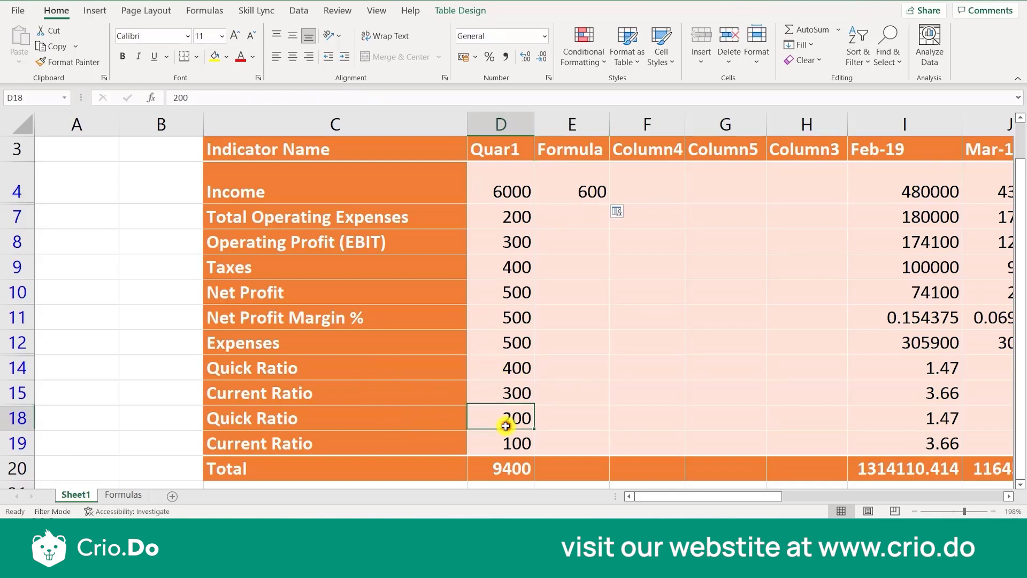
{"action": "left_click", "coordinate": [512, 373]}
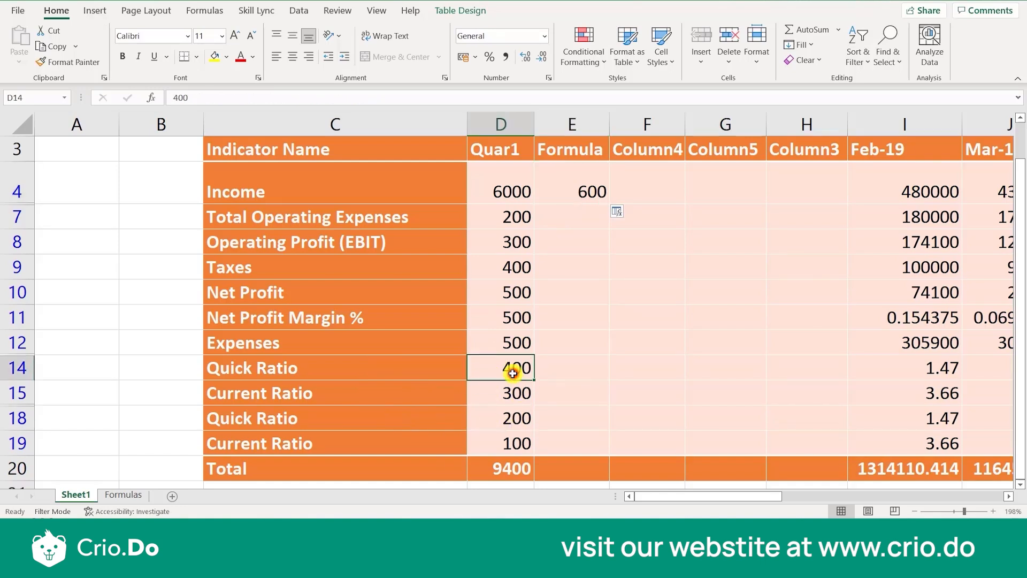
{"action": "left_click", "coordinate": [523, 418]}
{"action": "left_click", "coordinate": [597, 188]}
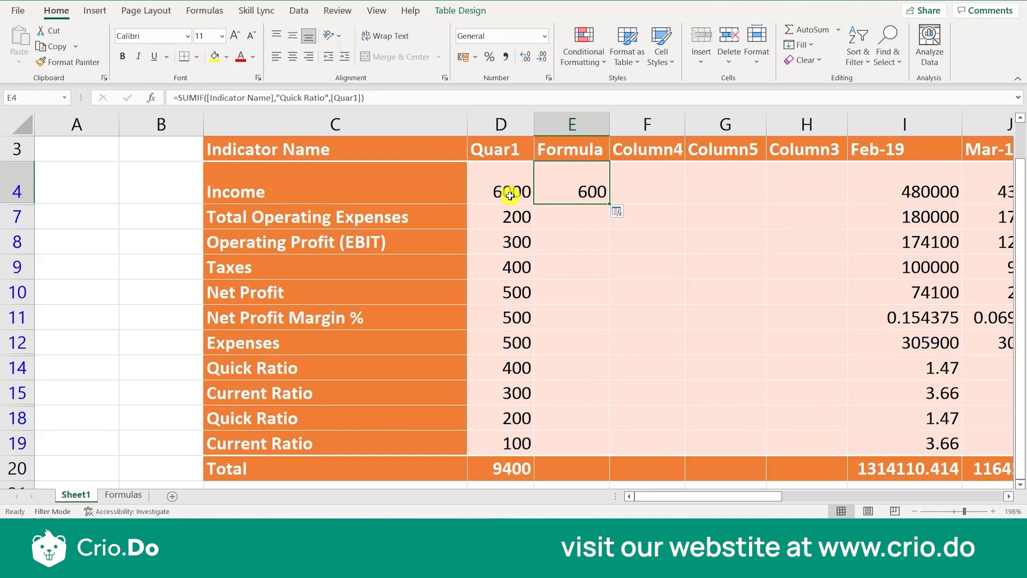
Change the SUMIF criterion in E4 to "Current Ratio" and check the result against the matching Quar1 values.
{"action": "double_click", "coordinate": [570, 187]}
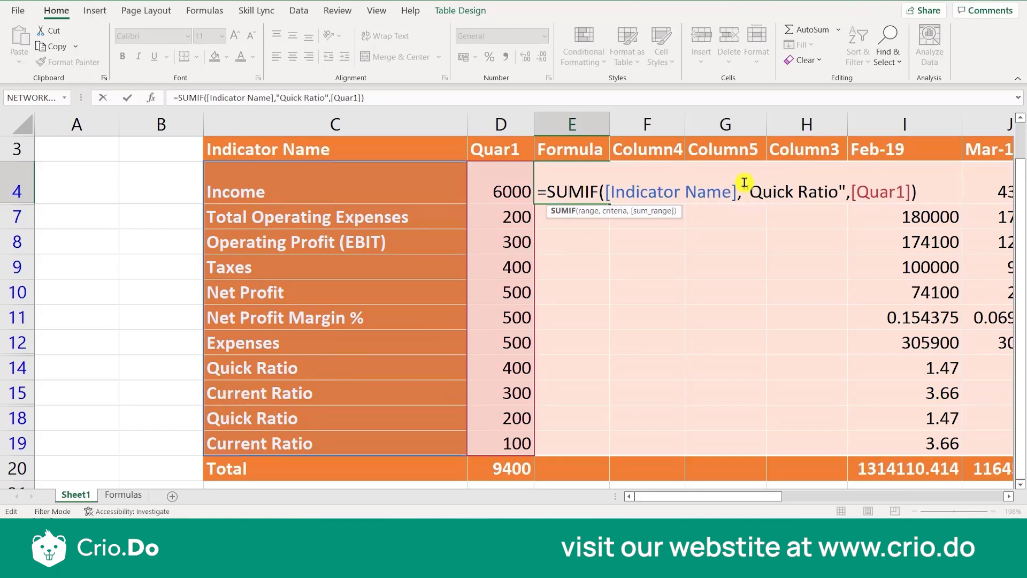
{"action": "double_click", "coordinate": [765, 188]}
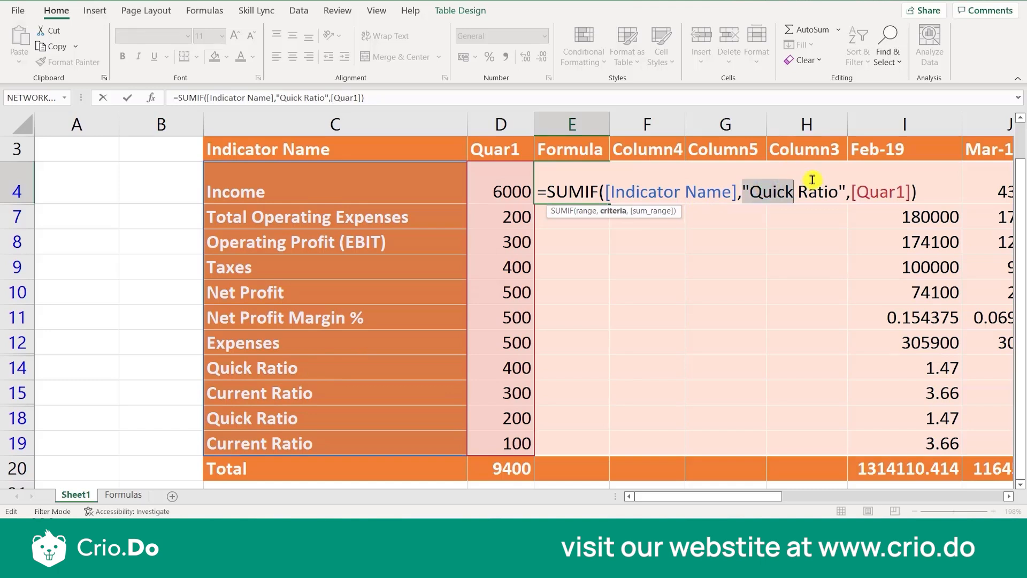
{"action": "type", "text": "\"Current"}
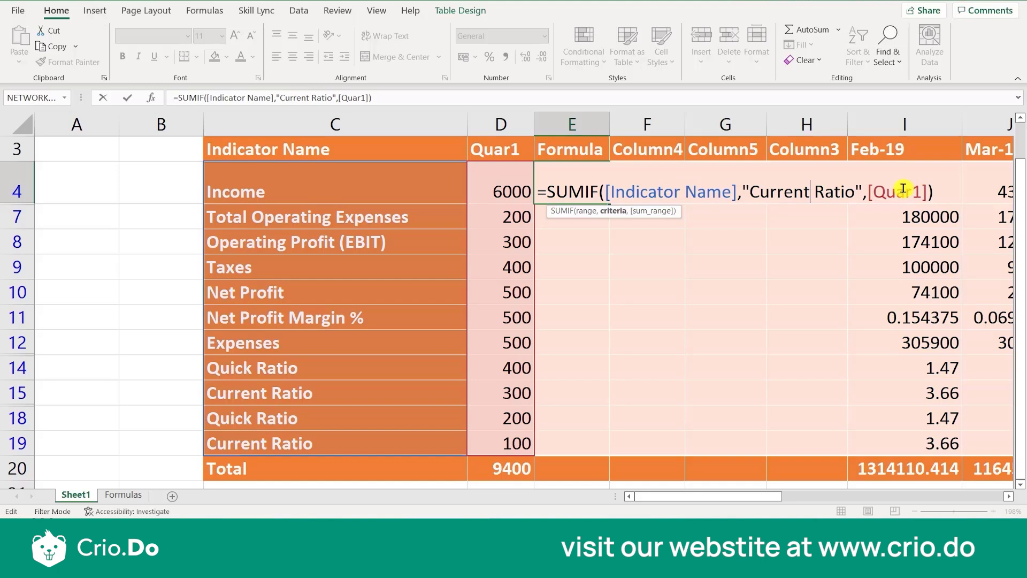
{"action": "key", "text": "Return"}
{"action": "key", "text": "Up"}
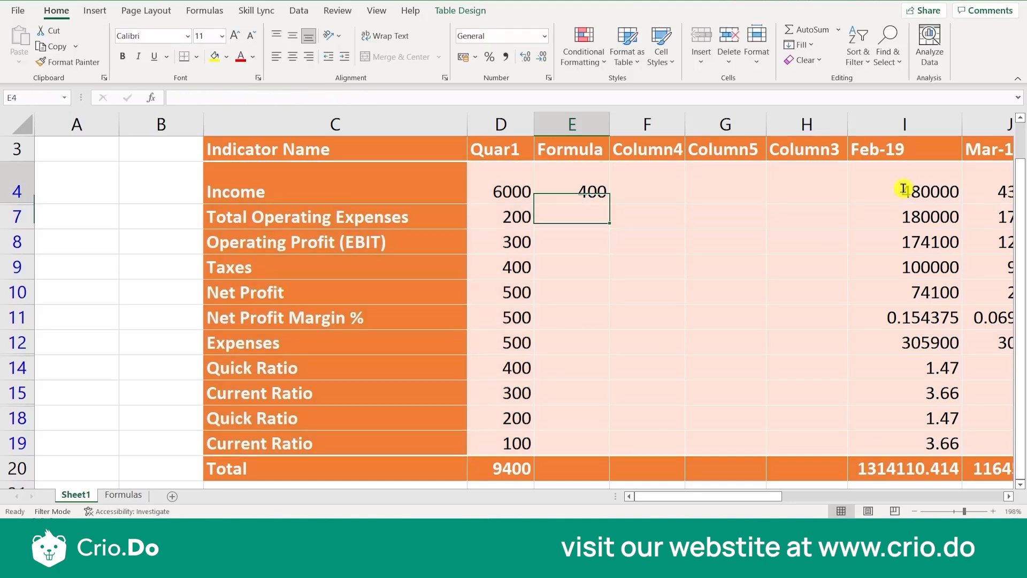
{"action": "left_click", "coordinate": [493, 398]}
{"action": "left_click", "coordinate": [492, 450]}
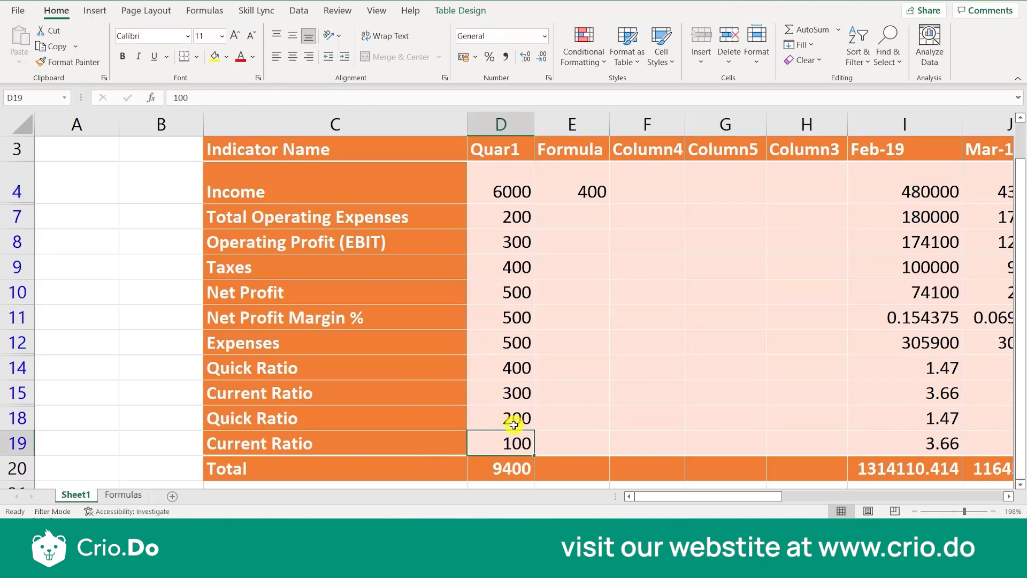
Change the SUMIF criterion in E4 to "Income" and compare the result with the Income value in Quar1.
{"action": "left_click", "coordinate": [571, 199]}
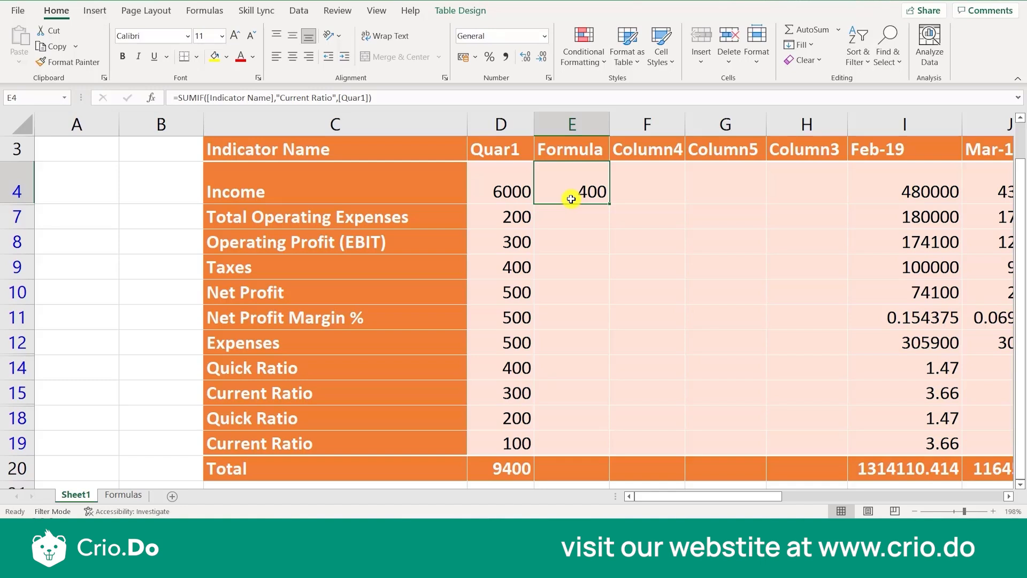
{"action": "double_click", "coordinate": [571, 199]}
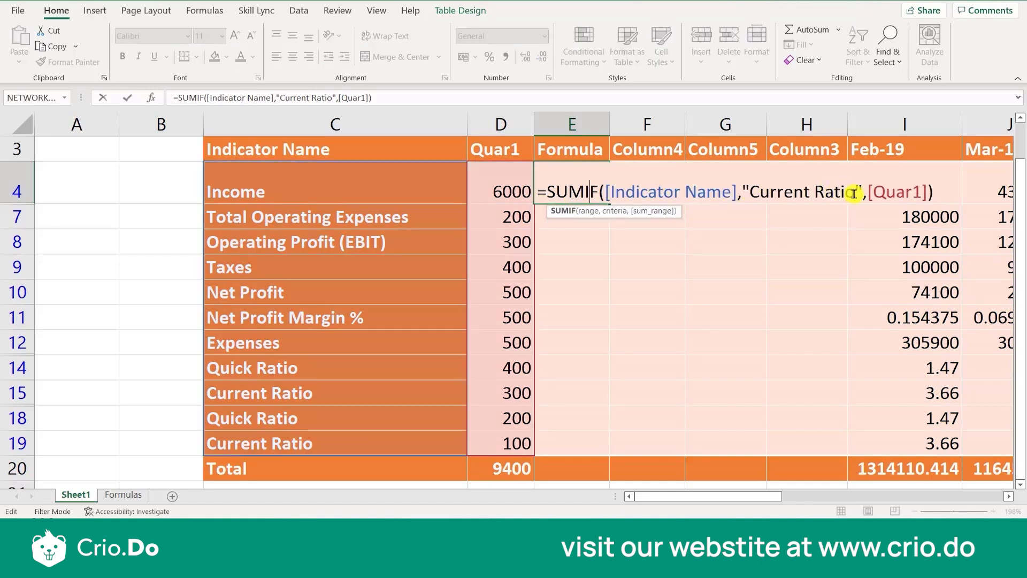
{"action": "left_click", "coordinate": [854, 195]}
{"action": "key", "text": "BackSpace"}
{"action": "key", "text": "BackSpace"}
{"action": "key", "text": "BackSpace"}
{"action": "key", "text": "BackSpace"}
{"action": "key", "text": "BackSpace"}
{"action": "key", "text": "BackSpace"}
{"action": "key", "text": "BackSpace"}
{"action": "key", "text": "BackSpace"}
{"action": "key", "text": "BackSpace"}
{"action": "key", "text": "BackSpace"}
{"action": "key", "text": "BackSpace"}
{"action": "key", "text": "BackSpace"}
{"action": "key", "text": "BackSpace"}
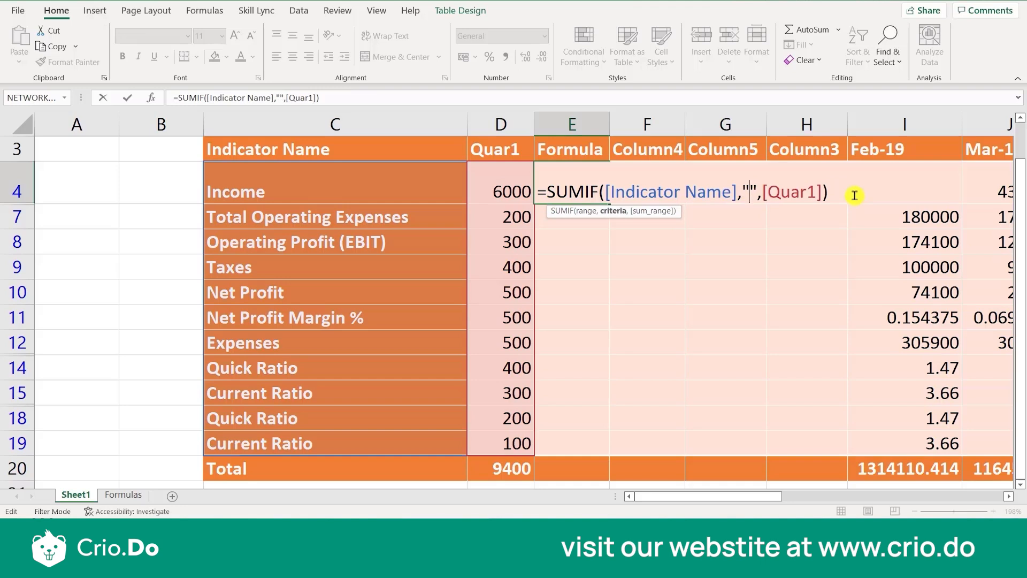
{"action": "type", "text": "Income"}
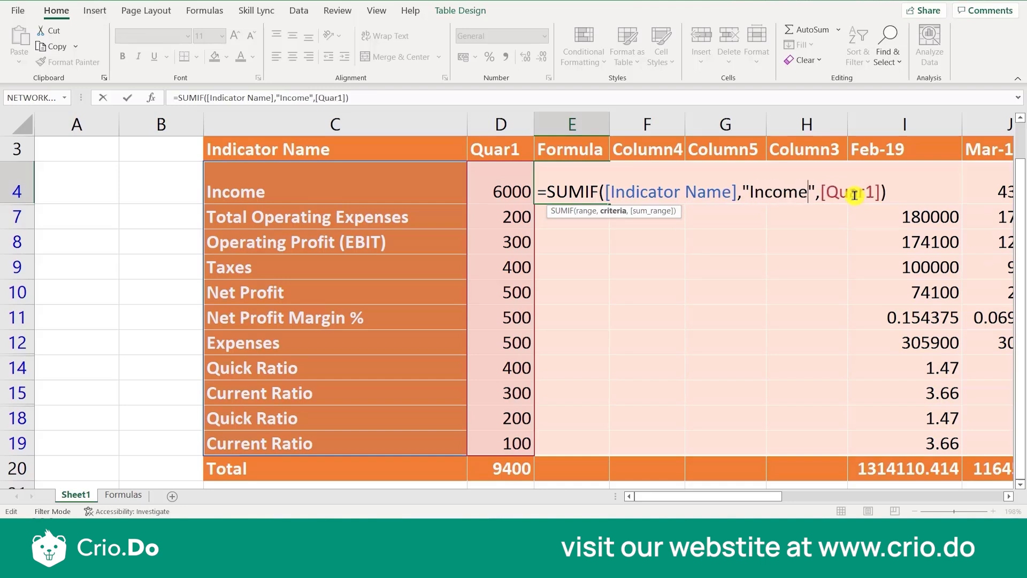
{"action": "key", "text": "Return"}
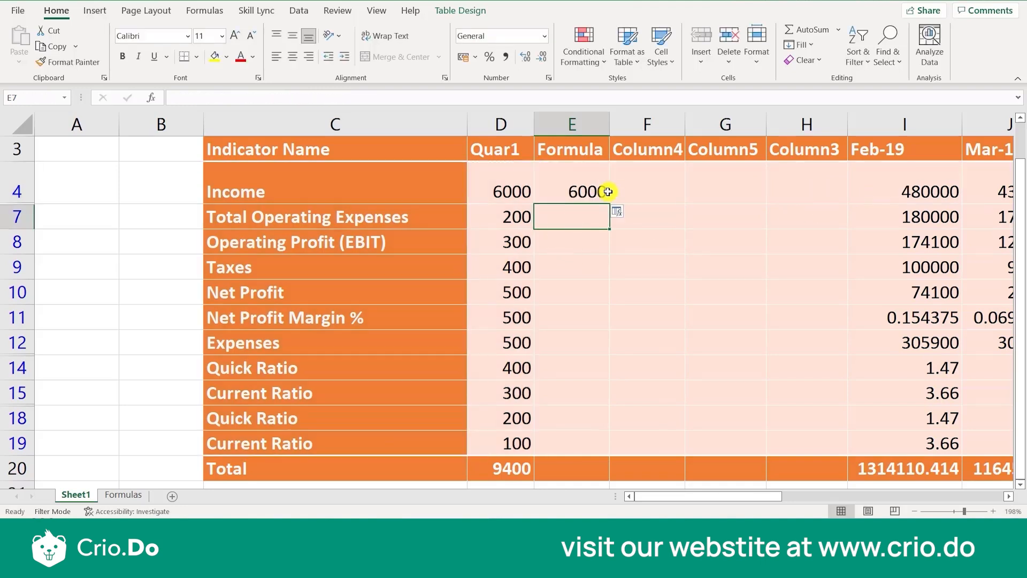
{"action": "left_click", "coordinate": [505, 194]}
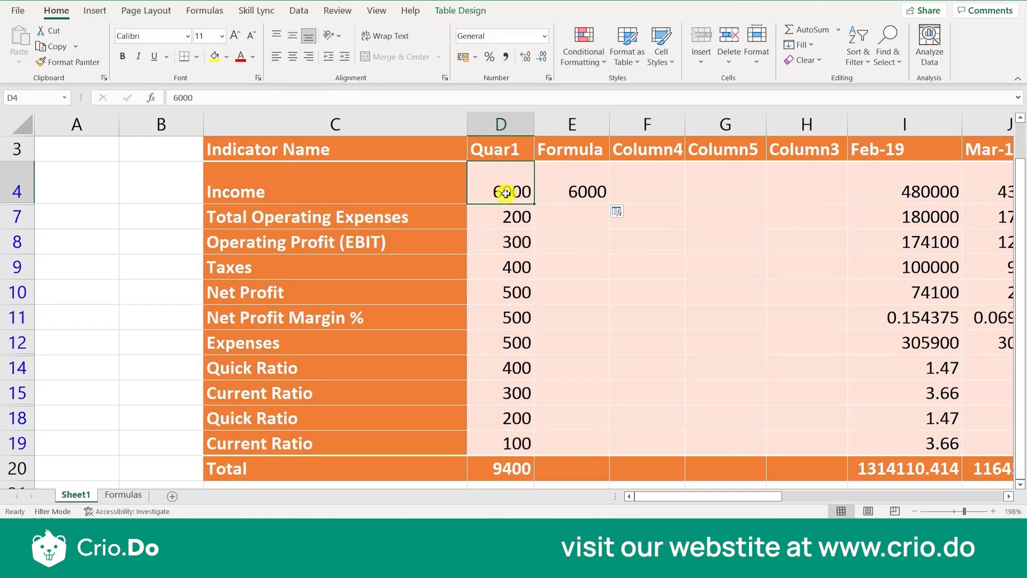
Compare the Income row's Quar1 value with the result in E4 and review the SUMIF formula behind it.
{"action": "left_click", "coordinate": [292, 195]}
{"action": "left_click", "coordinate": [488, 198]}
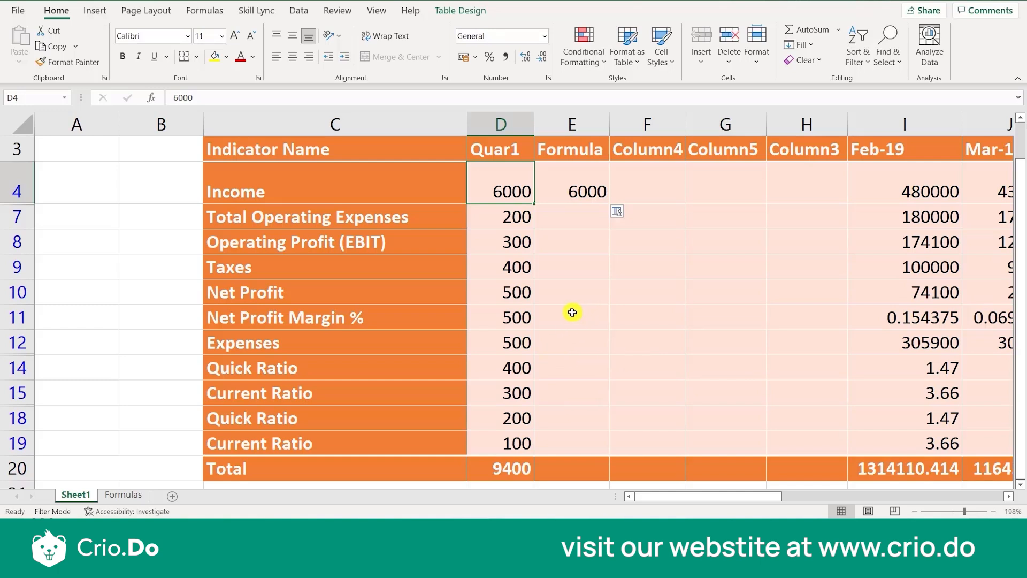
{"action": "left_click", "coordinate": [595, 200]}
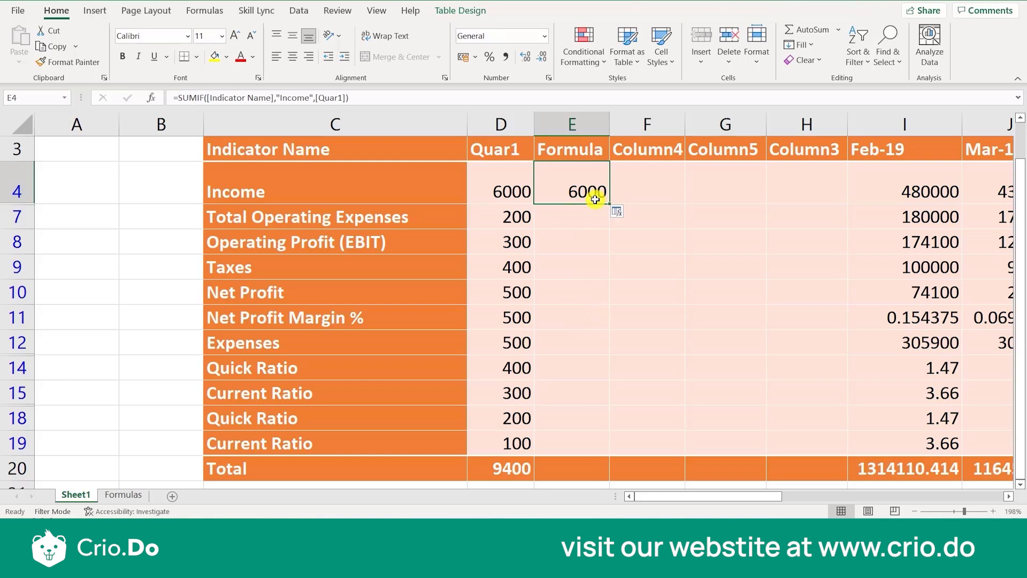
{"action": "double_click", "coordinate": [596, 200]}
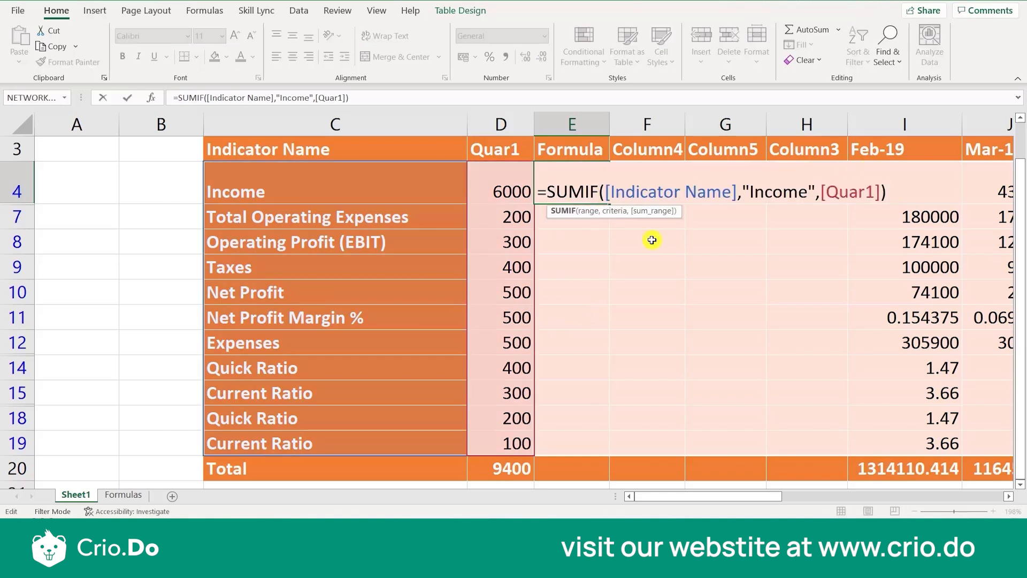
{"action": "key", "text": "Escape"}
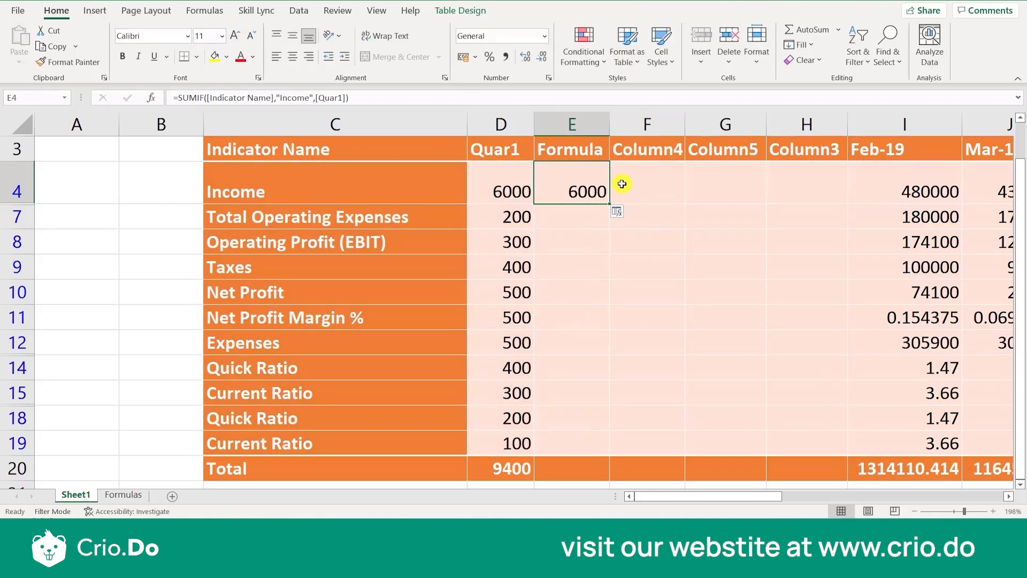
Replace the formula in E4 with a SUMIF that adds the Feb-19 values where Quar1 equals 500.
{"action": "key", "text": "Delete"}
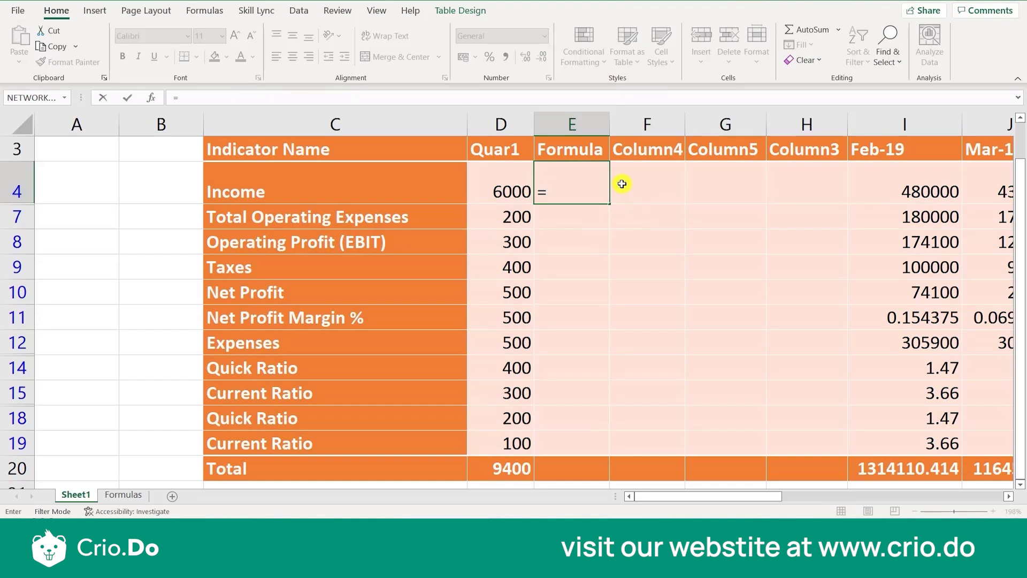
{"action": "type", "text": "SUMI"}
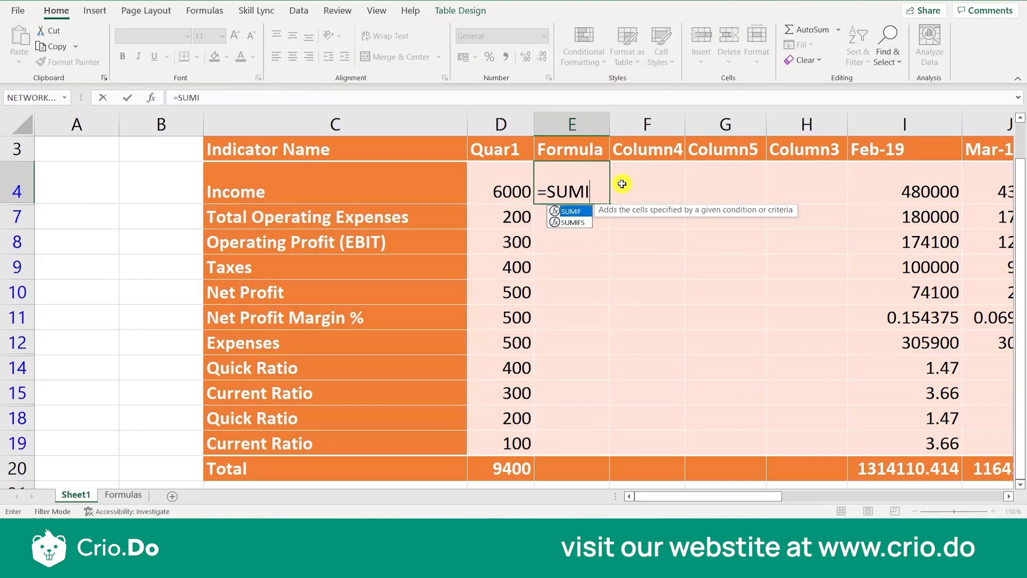
{"action": "type", "text": "F("}
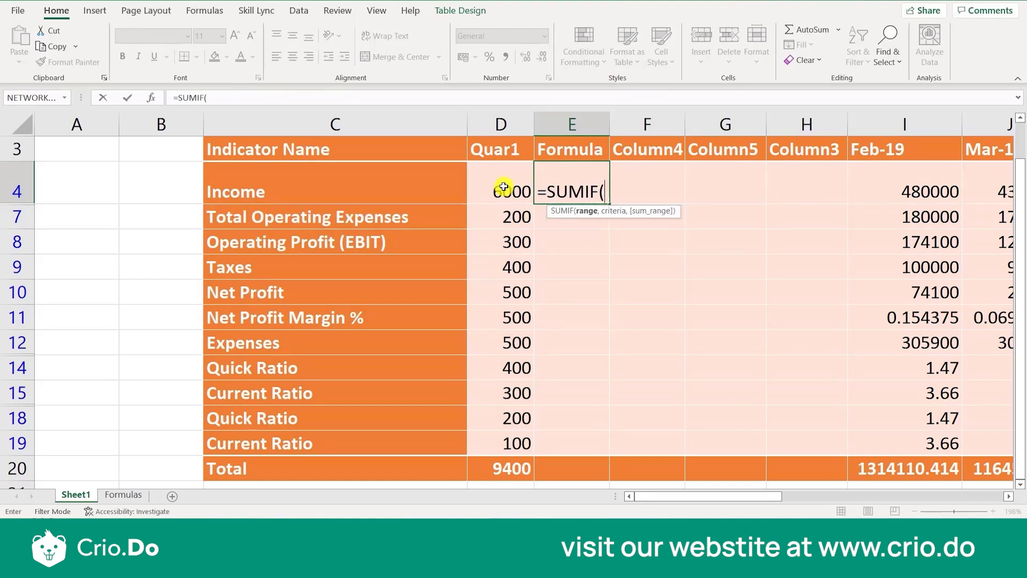
{"action": "left_click_drag", "start_coordinate": [508, 190], "coordinate": [502, 444]}
{"action": "type", "text": ","}
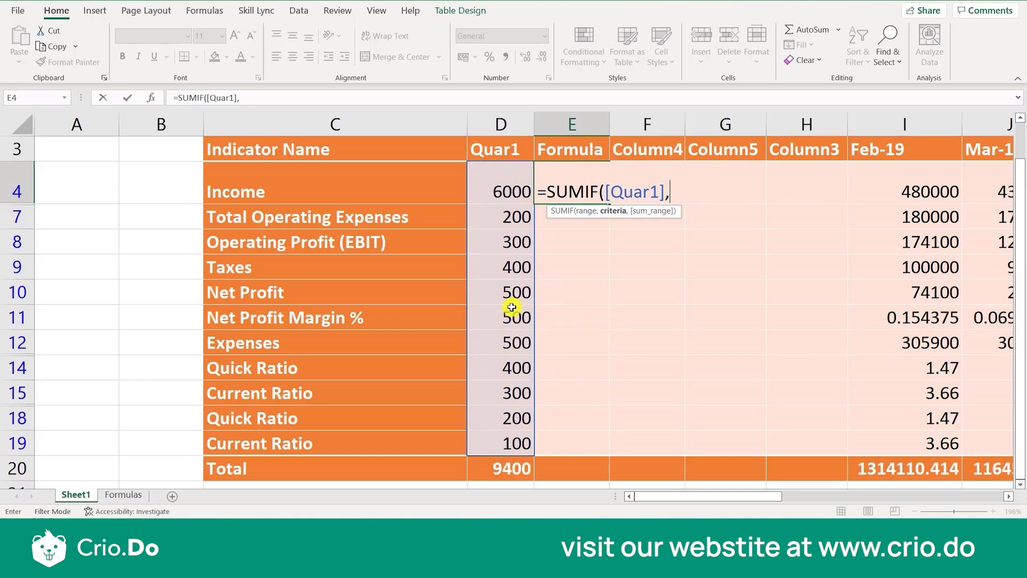
{"action": "type", "text": "500"}
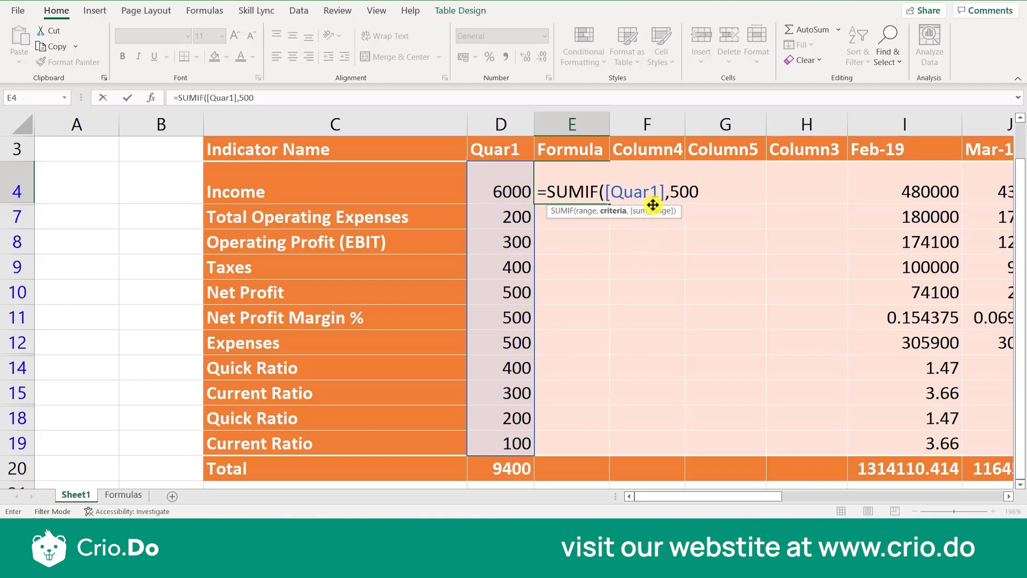
{"action": "type", "text": ","}
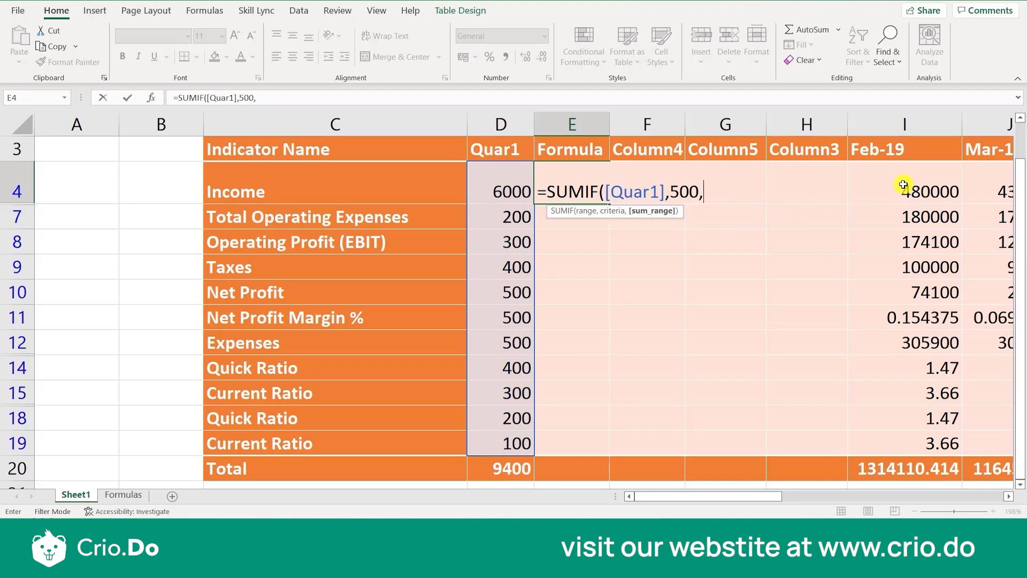
{"action": "left_click_drag", "start_coordinate": [896, 183], "coordinate": [882, 439]}
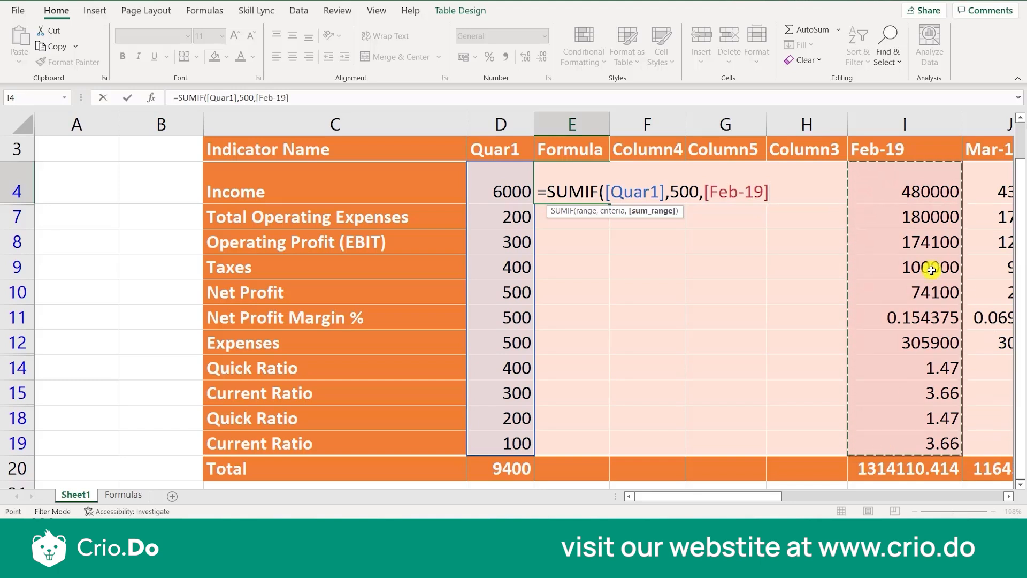
{"action": "type", "text": ")"}
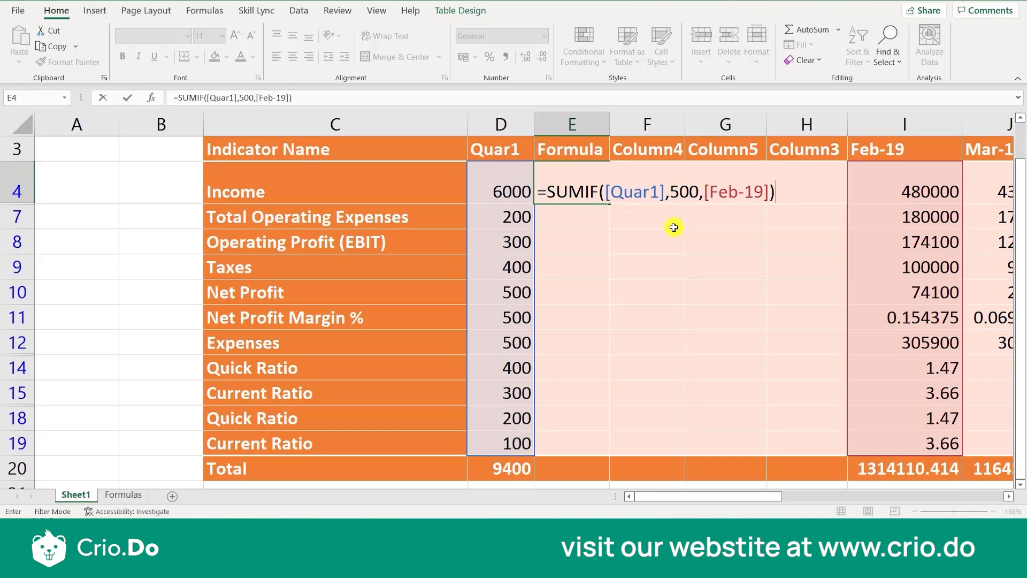
{"action": "key", "text": "Return"}
{"action": "key", "text": "Up"}
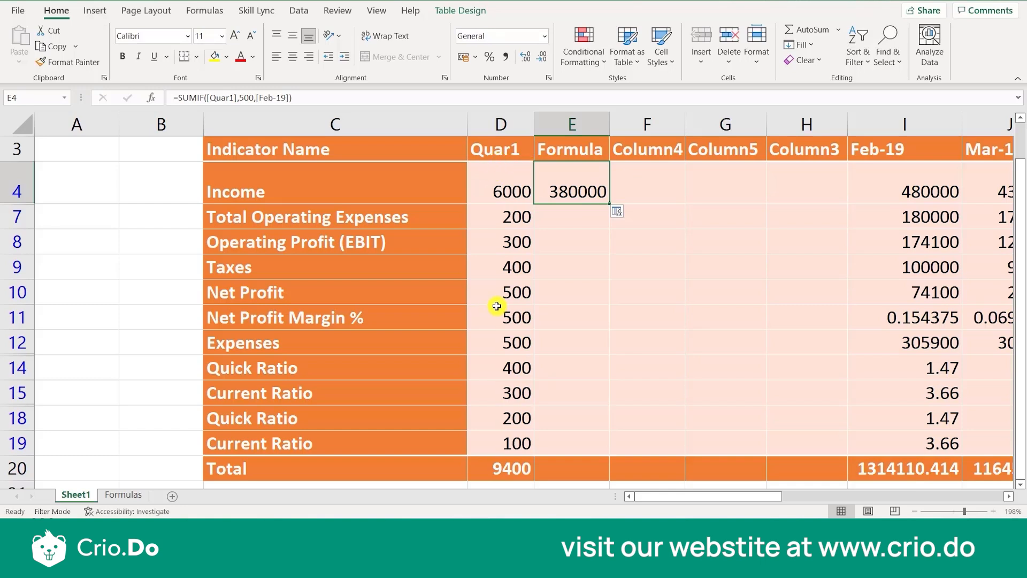
Copy the SUMIF formula from E4 to E7, set its criterion to 6000 and check it against the Feb-19 Income value.
{"action": "double_click", "coordinate": [569, 184]}
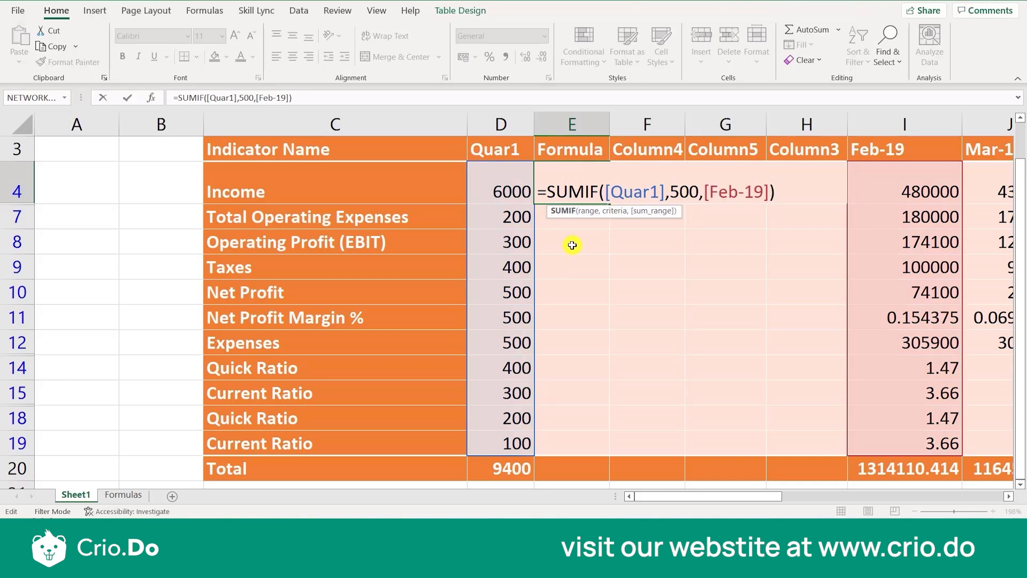
{"action": "key", "text": "Escape"}
{"action": "key", "text": "ctrl+c"}
{"action": "key", "text": "Down"}
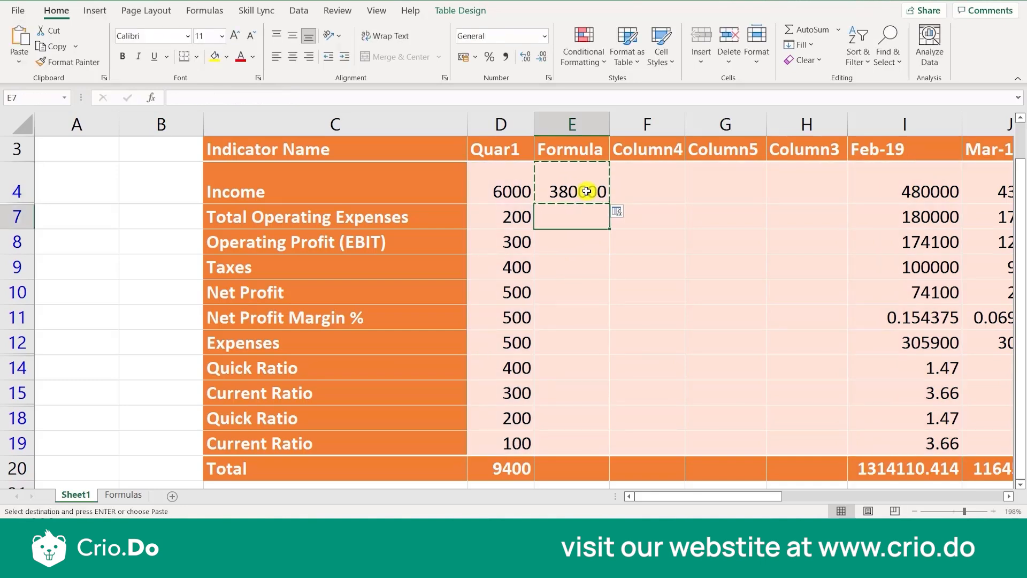
{"action": "key", "text": "ctrl+v"}
{"action": "double_click", "coordinate": [569, 217]}
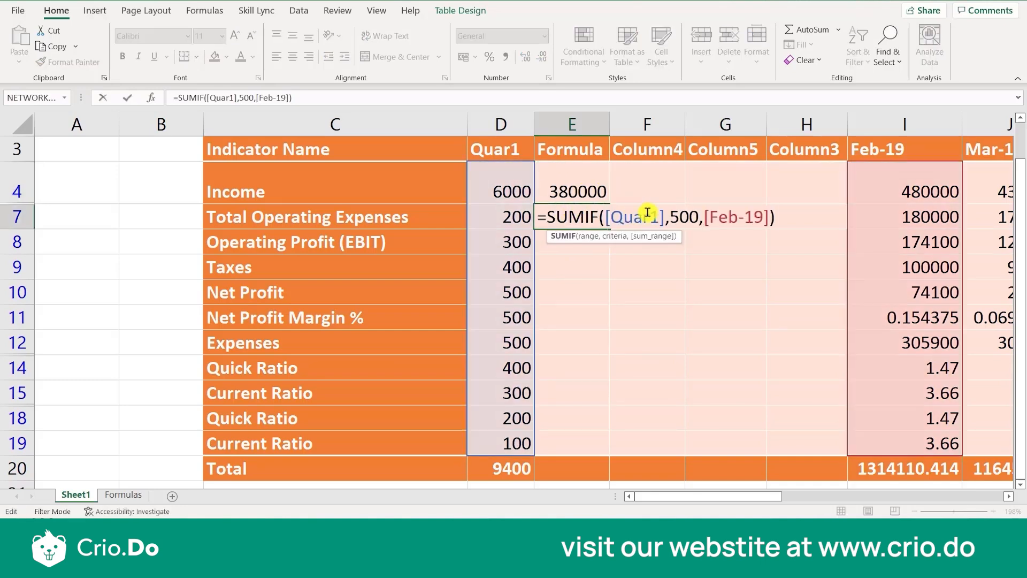
{"action": "left_click", "coordinate": [685, 215]}
{"action": "key", "text": "BackSpace"}
{"action": "key", "text": "BackSpace"}
{"action": "key", "text": "BackSpace"}
{"action": "type", "text": "6000"}
{"action": "key", "text": "Return"}
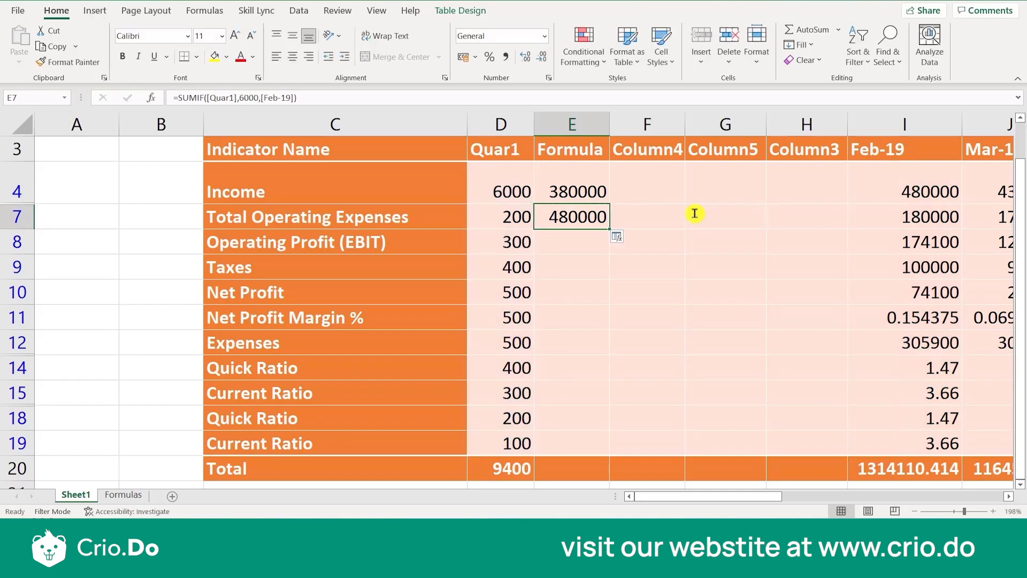
{"action": "left_click", "coordinate": [891, 190]}
Copy the SUMIF formula from E7 to E8 and set its criterion to 300.
{"action": "left_click", "coordinate": [581, 225]}
{"action": "key", "text": "ctrl+c"}
{"action": "key", "text": "Down"}
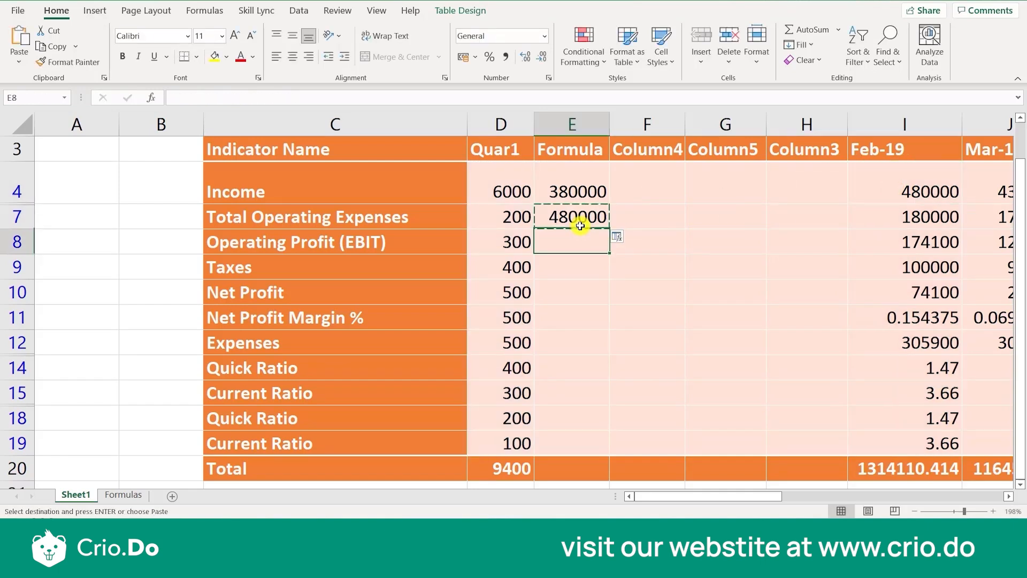
{"action": "key", "text": "ctrl+v"}
{"action": "double_click", "coordinate": [566, 243]}
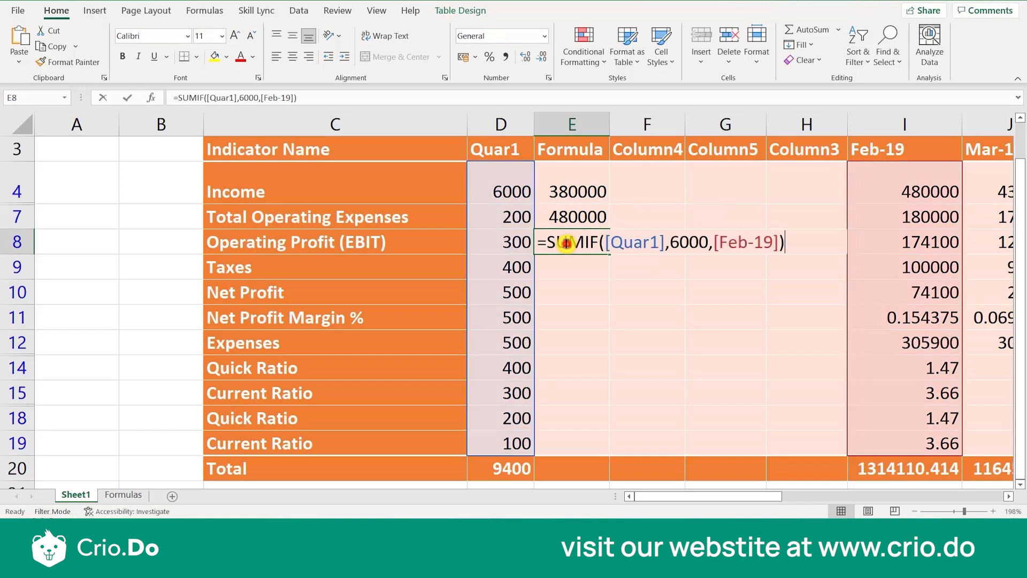
{"action": "left_click", "coordinate": [699, 242]}
{"action": "key", "text": "BackSpace"}
{"action": "key", "text": "BackSpace"}
{"action": "key", "text": "BackSpace"}
{"action": "type", "text": "3"}
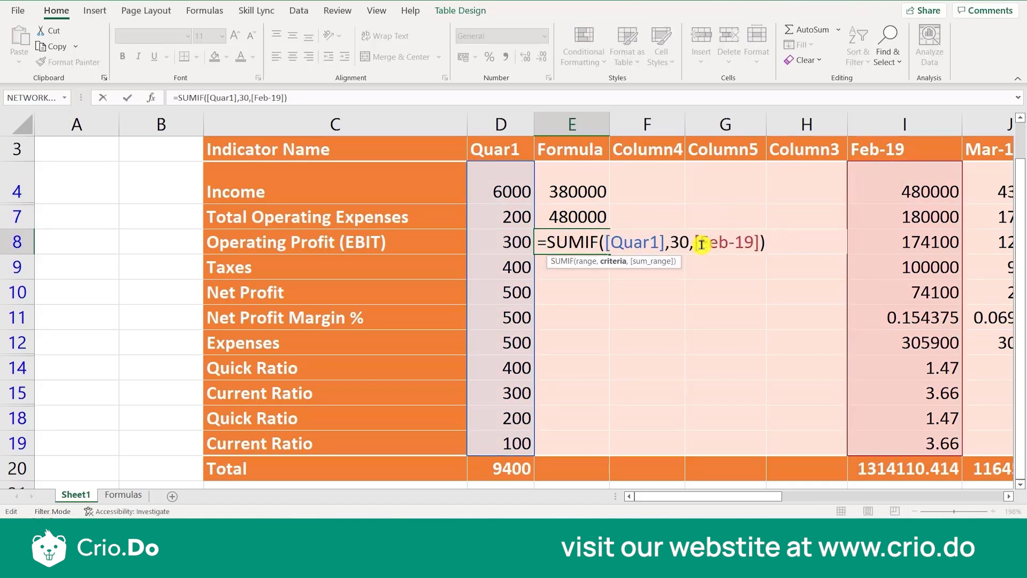
{"action": "key", "text": "Return"}
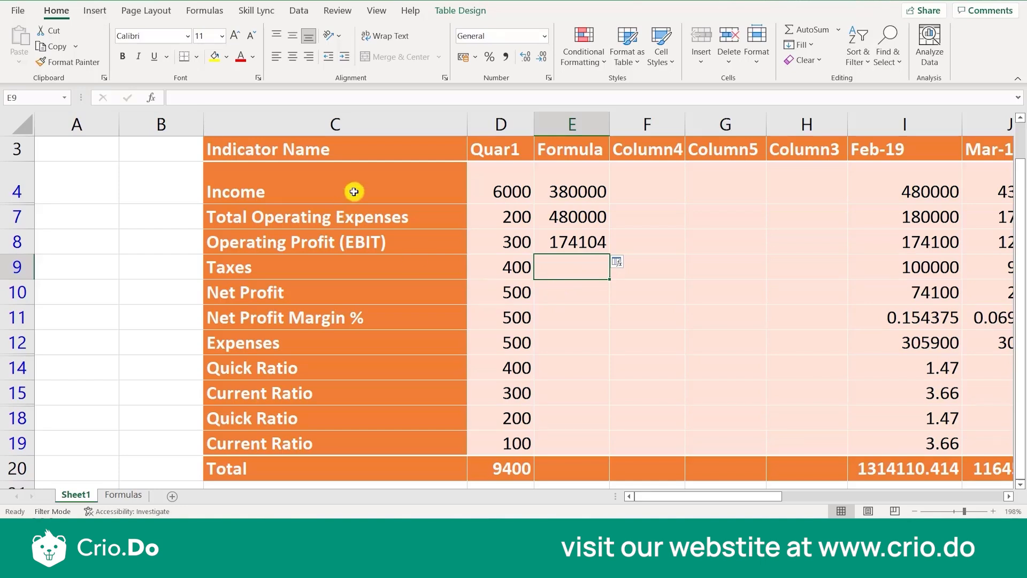
Review the SUMIF formula in E8 against the Quar1 and Feb-19 columns of the table.
{"action": "left_click", "coordinate": [604, 246]}
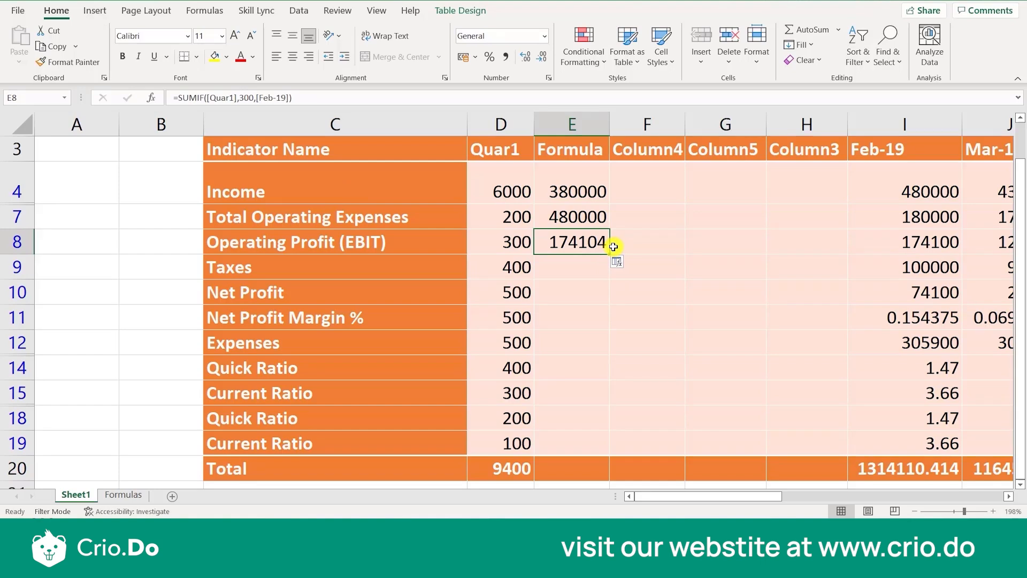
{"action": "scroll", "coordinate": [662, 301], "scroll_direction": "up", "scroll_amount": 1}
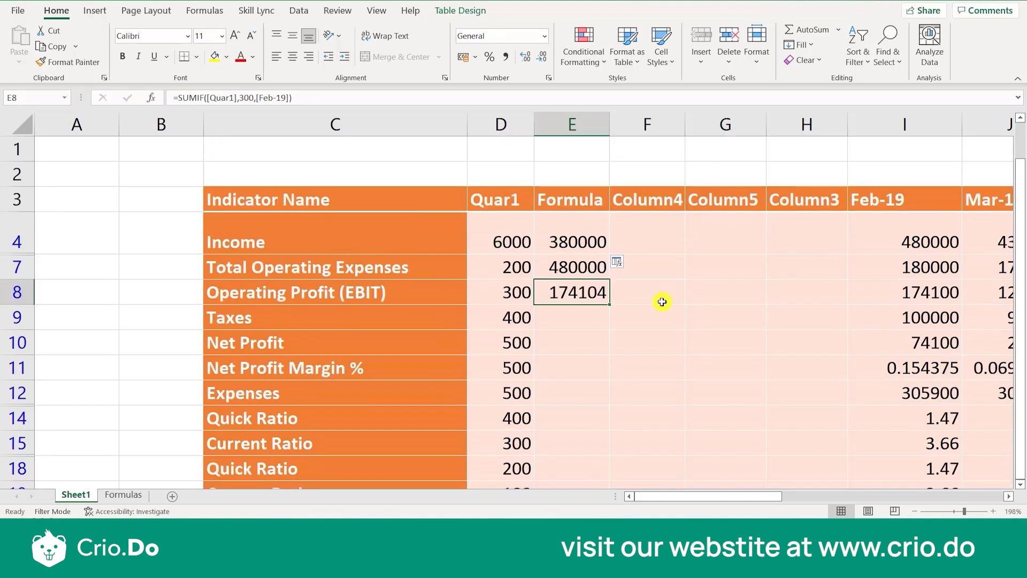
{"action": "left_click", "coordinate": [494, 342]}
{"action": "scroll", "coordinate": [605, 319], "scroll_direction": "down", "scroll_amount": 1}
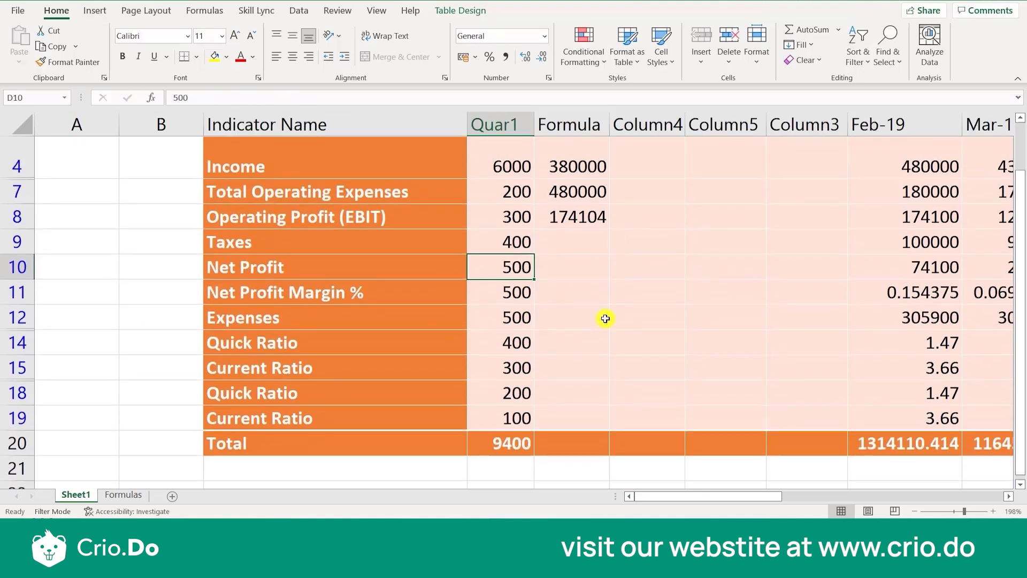
{"action": "scroll", "coordinate": [605, 319], "scroll_direction": "up", "scroll_amount": 1}
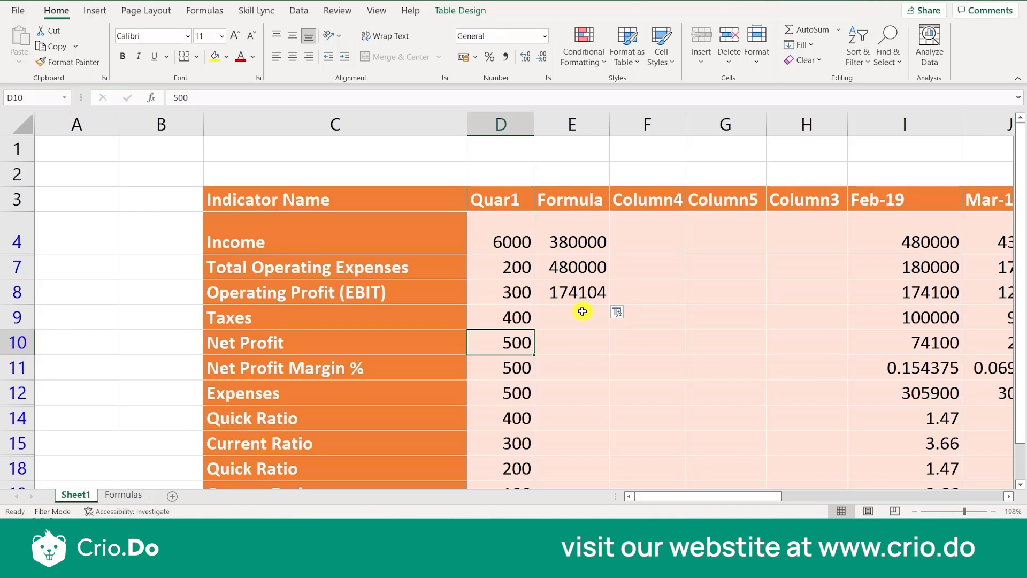
{"action": "left_click", "coordinate": [612, 298]}
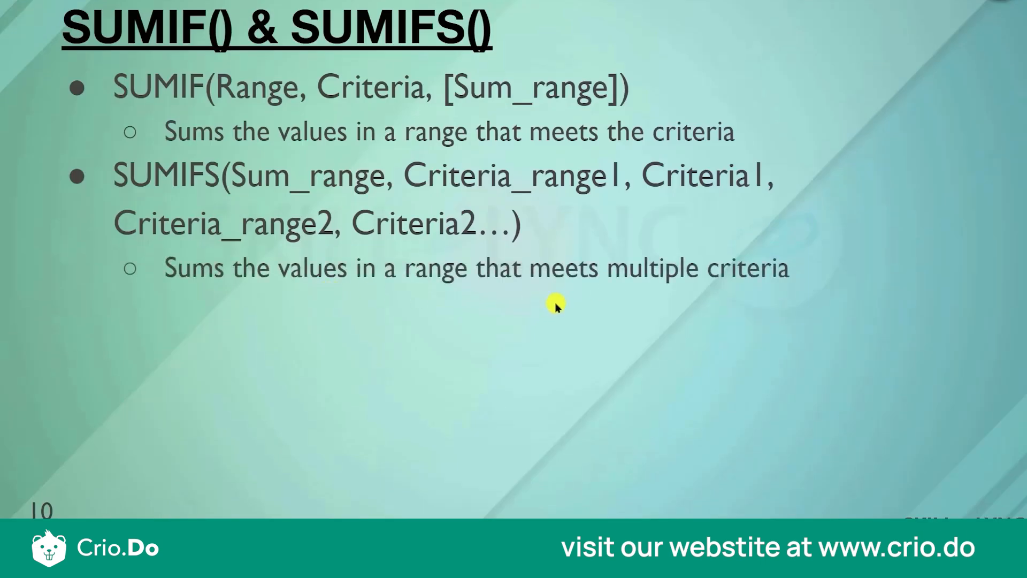
{"action": "key", "text": "Right"}
{"action": "key", "text": "Left"}
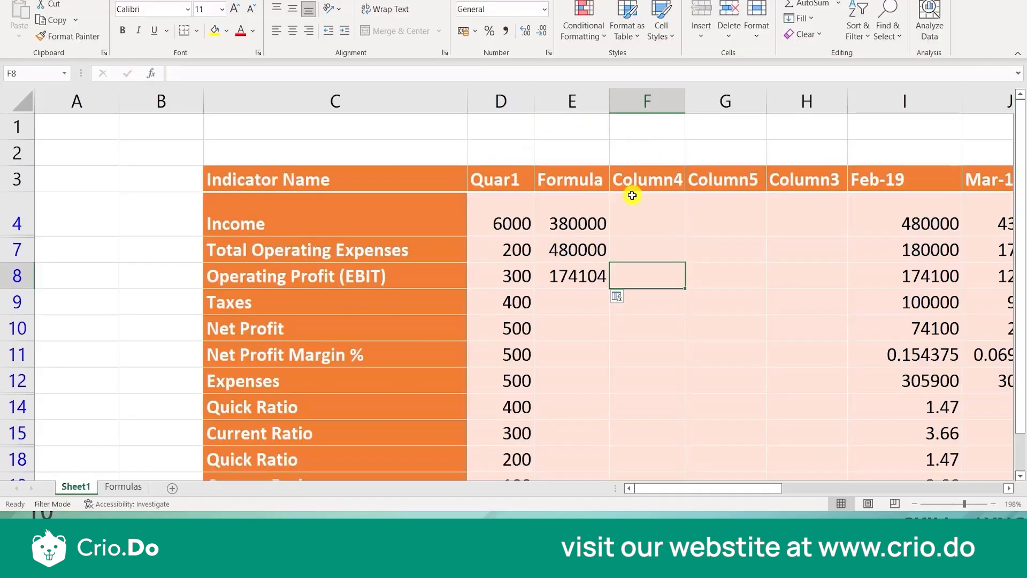
Clear the SUMIF formulas from cells E4, E7 and E8 in the Formula column.
{"action": "left_click", "coordinate": [596, 224]}
{"action": "key", "text": "Right"}
{"action": "key", "text": "Down"}
{"action": "key", "text": "Up"}
{"action": "key", "text": "Left"}
{"action": "key", "text": "Delete"}
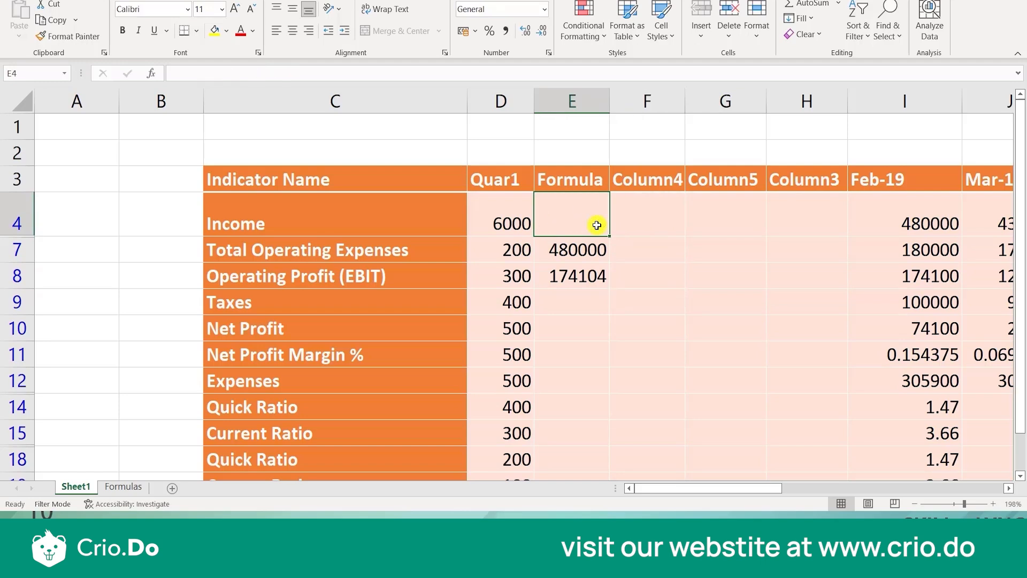
{"action": "key", "text": "Down"}
{"action": "key", "text": "Delete"}
{"action": "key", "text": "Down"}
{"action": "key", "text": "Delete"}
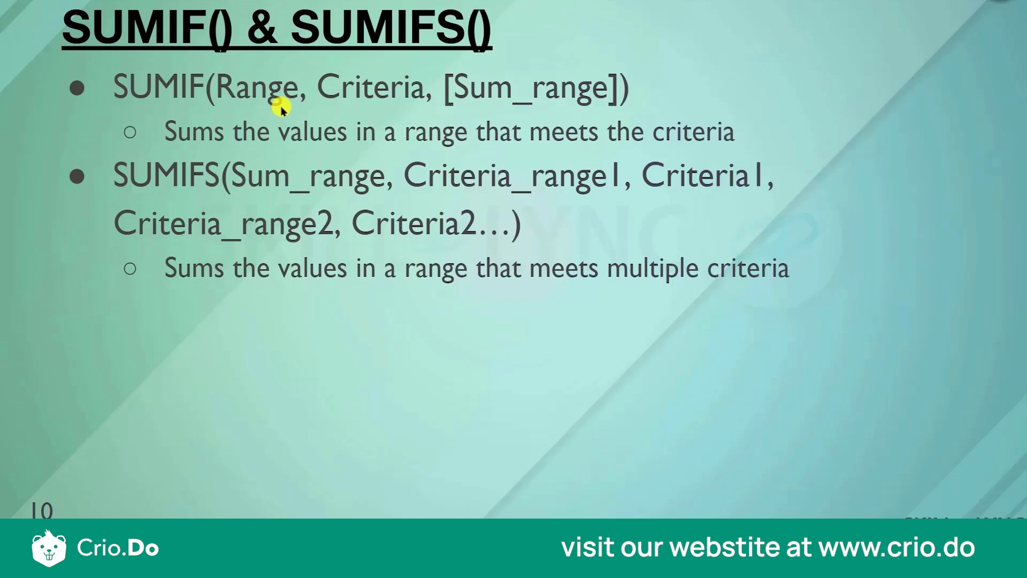
Switch to the Excel workbook and complete the formula in E4 as a SUMIF over Quar1 with the criterion 6000.
{"action": "key", "text": "alt+Tab"}
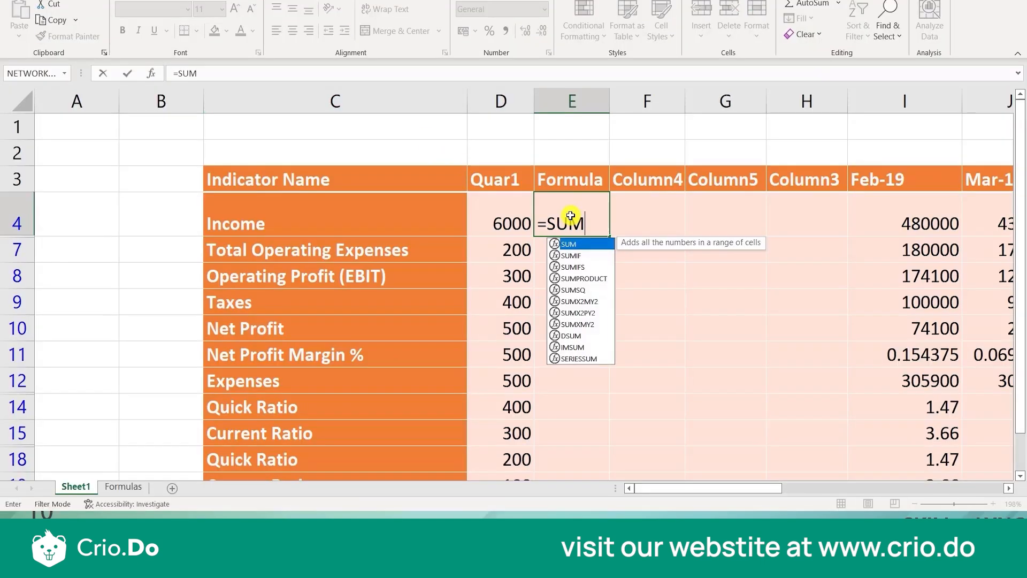
{"action": "type", "text": "IF"}
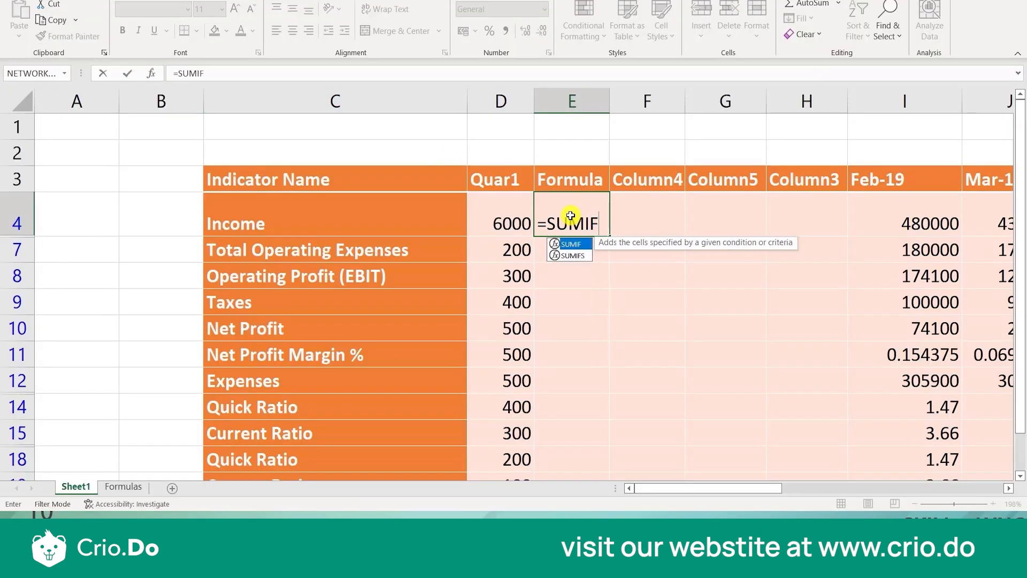
{"action": "type", "text": "("}
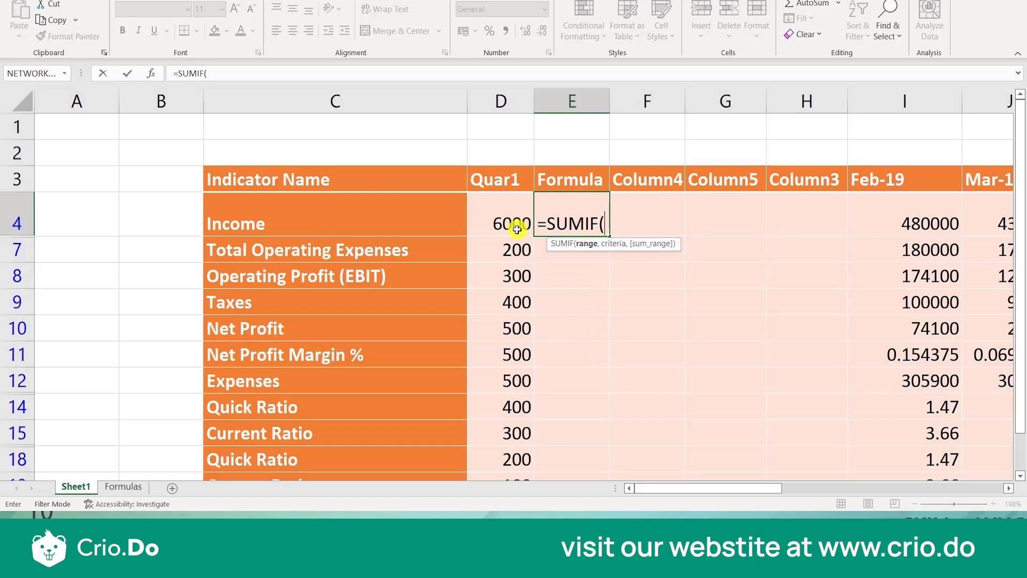
{"action": "left_click_drag", "start_coordinate": [507, 222], "coordinate": [527, 409]}
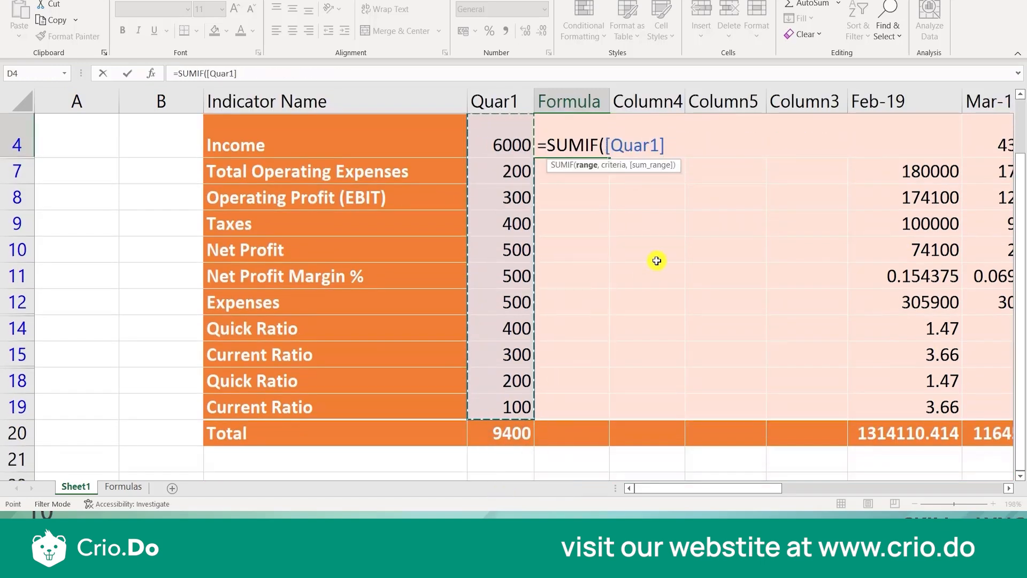
{"action": "type", "text": ","}
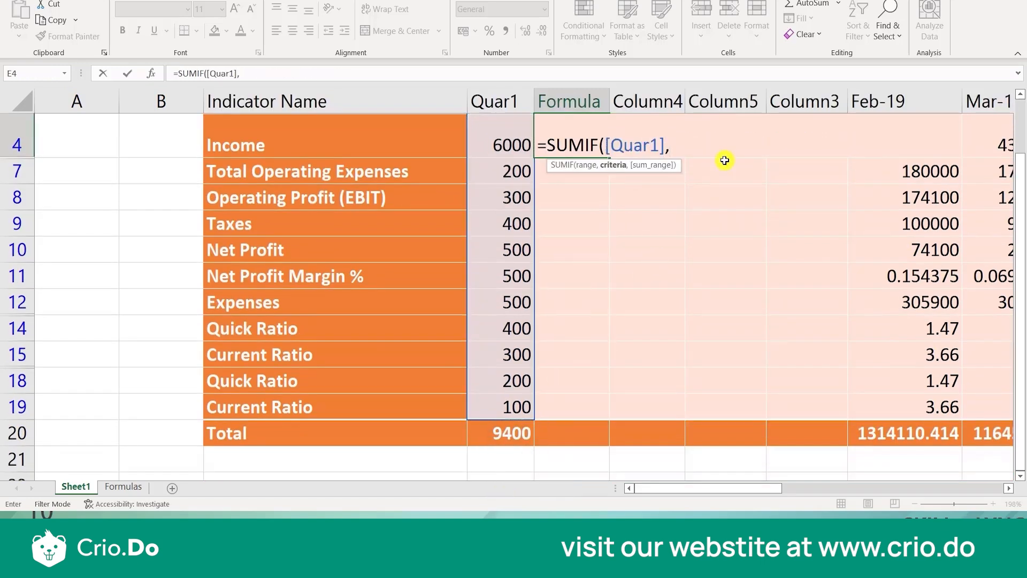
{"action": "scroll", "coordinate": [653, 156], "scroll_direction": "up", "scroll_amount": 1}
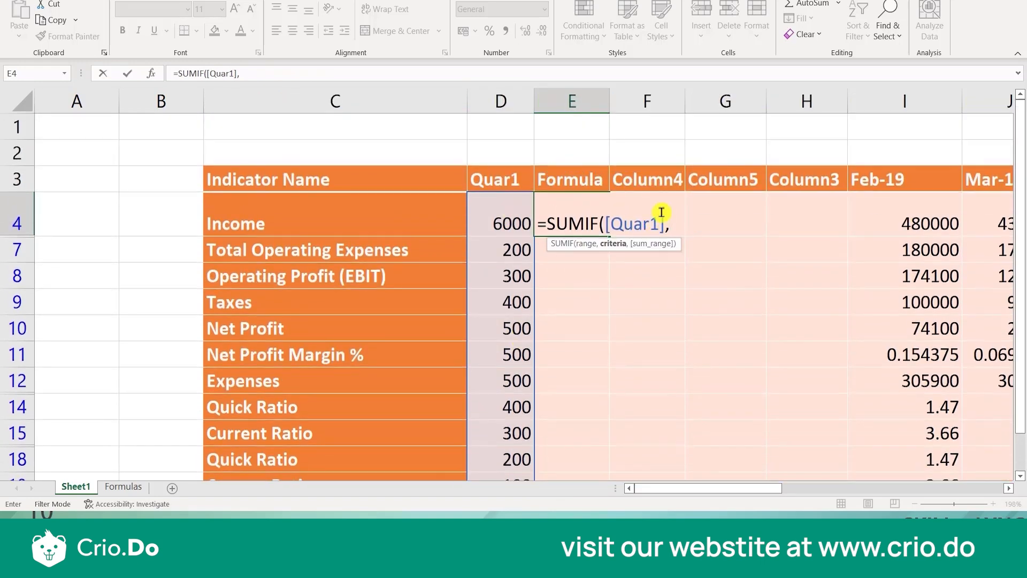
{"action": "type", "text": "6000"}
{"action": "key", "text": "Return"}
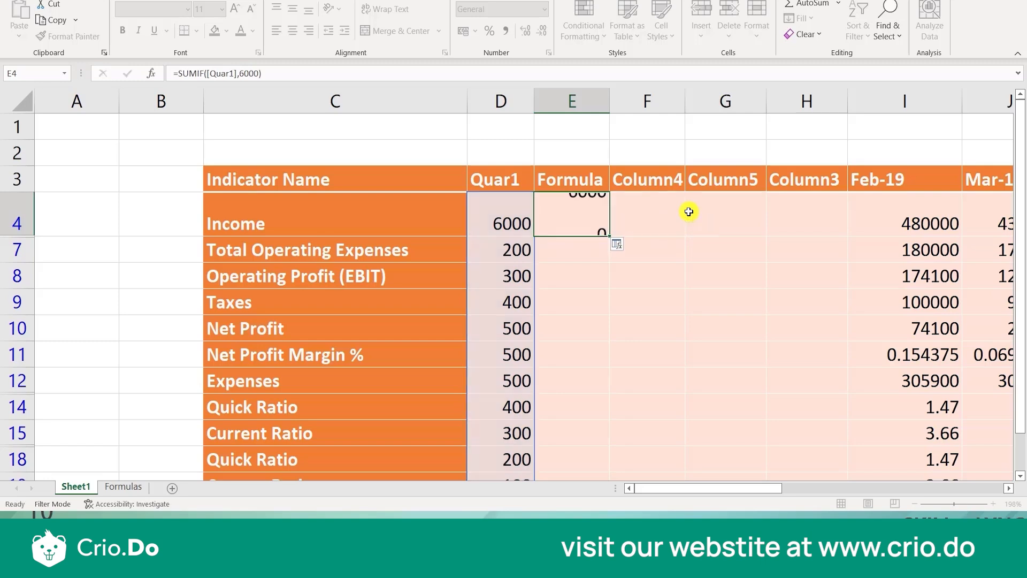
Set the SUMIF criterion in E4 to 500 and check it against the Quar1 values for Net Profit, Net Profit Margin % and Expenses.
{"action": "left_click", "coordinate": [575, 222]}
{"action": "double_click", "coordinate": [571, 223]}
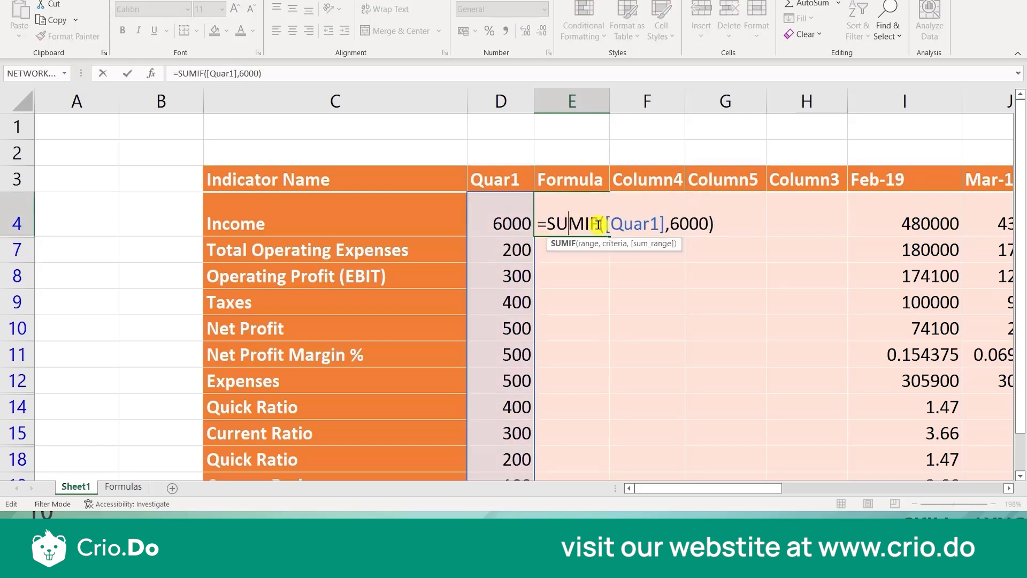
{"action": "left_click", "coordinate": [706, 223]}
{"action": "key", "text": "BackSpace"}
{"action": "key", "text": "BackSpace"}
{"action": "key", "text": "BackSpace"}
{"action": "key", "text": "BackSpace"}
{"action": "type", "text": "500"}
{"action": "key", "text": "Return"}
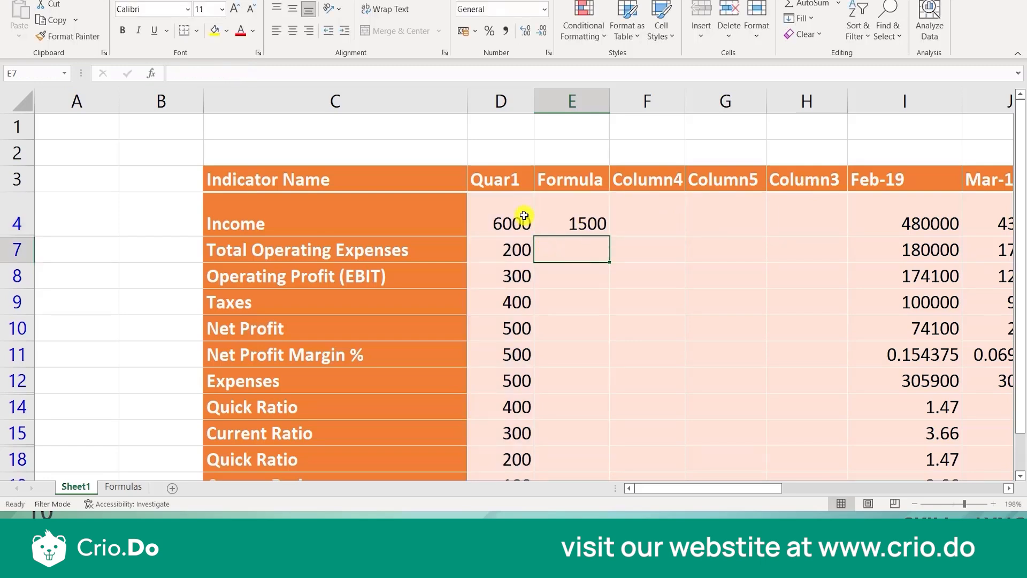
{"action": "left_click", "coordinate": [512, 326]}
{"action": "left_click", "coordinate": [510, 350]}
{"action": "left_click", "coordinate": [509, 374]}
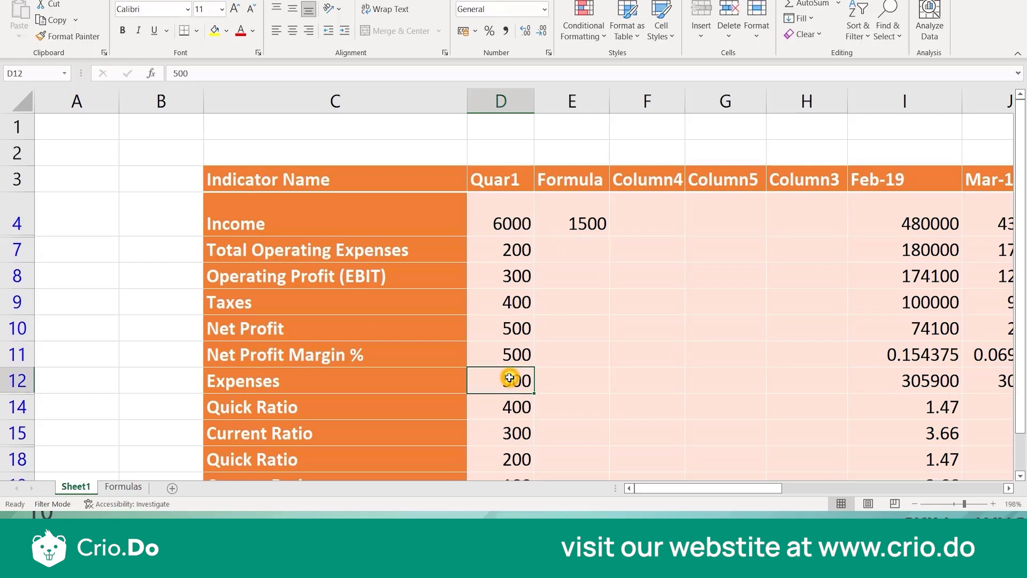
Set the SUMIF criterion in E4 to 400 and reselect the cell.
{"action": "left_click", "coordinate": [590, 222]}
{"action": "double_click", "coordinate": [590, 222]}
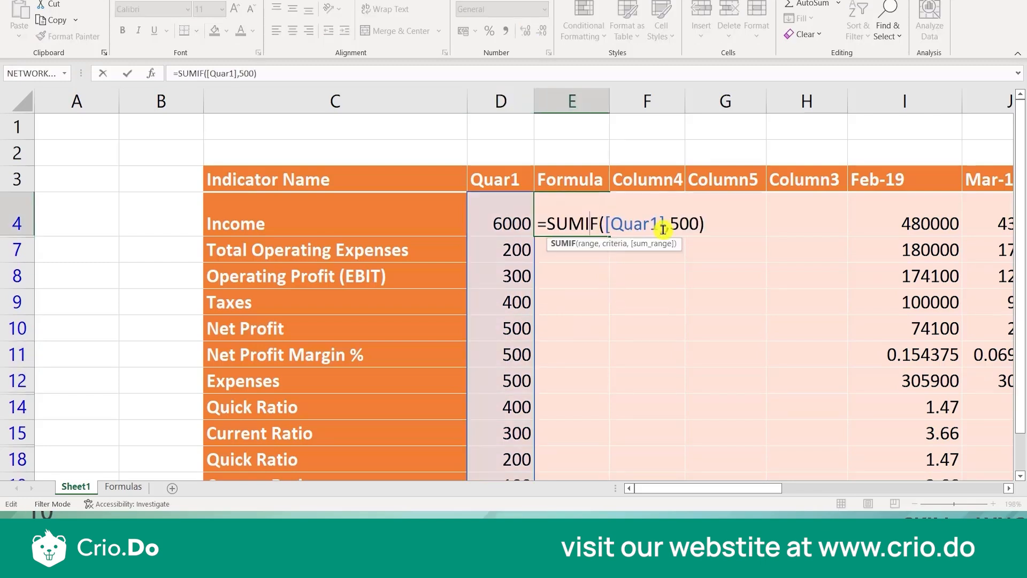
{"action": "key", "text": "BackSpace"}
{"action": "type", "text": "4"}
{"action": "key", "text": "Return"}
{"action": "left_click", "coordinate": [577, 234]}
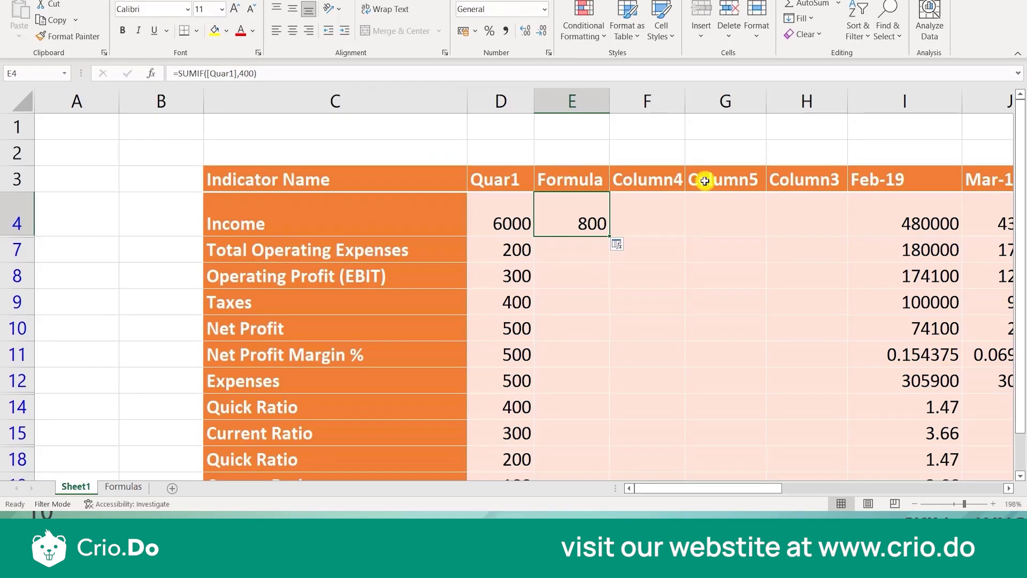
Replace the SUMIF formula in E4 with a SUMIFS formula summing Feb-19 where Indicator Name is "Quick Ratio".
{"action": "key", "text": "Delete"}
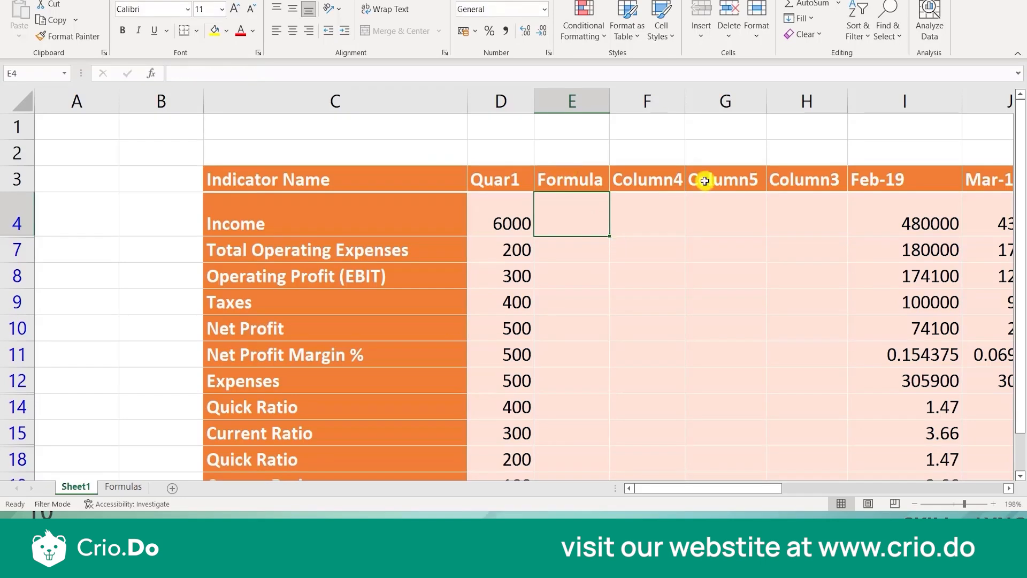
{"action": "type", "text": "=SUMIF"}
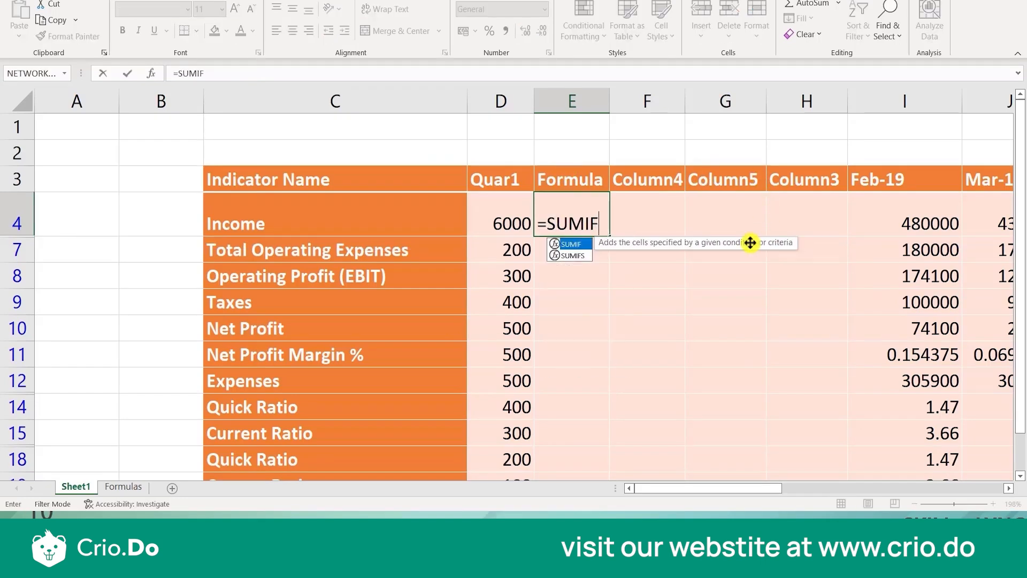
{"action": "type", "text": "S"}
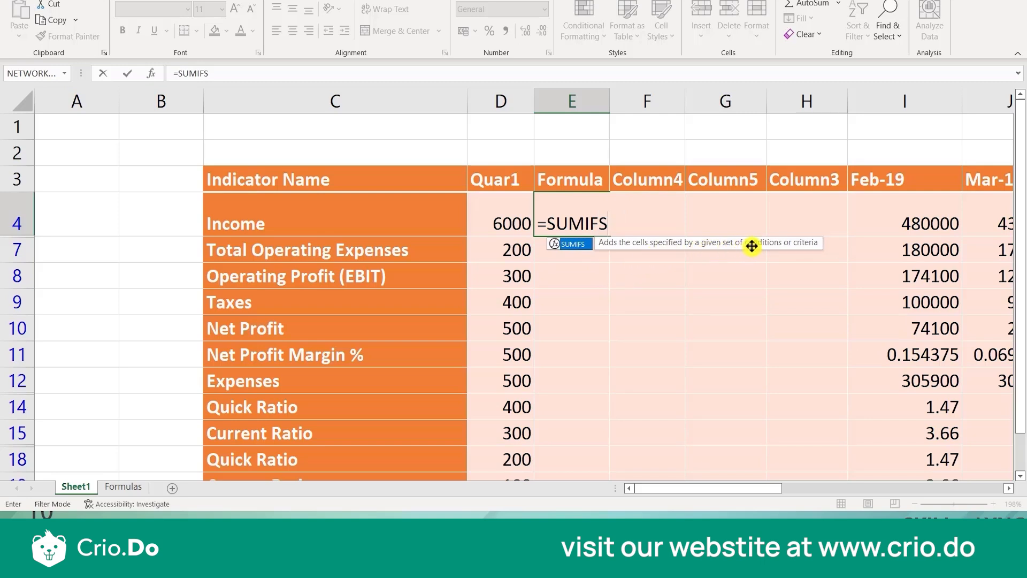
{"action": "type", "text": "("}
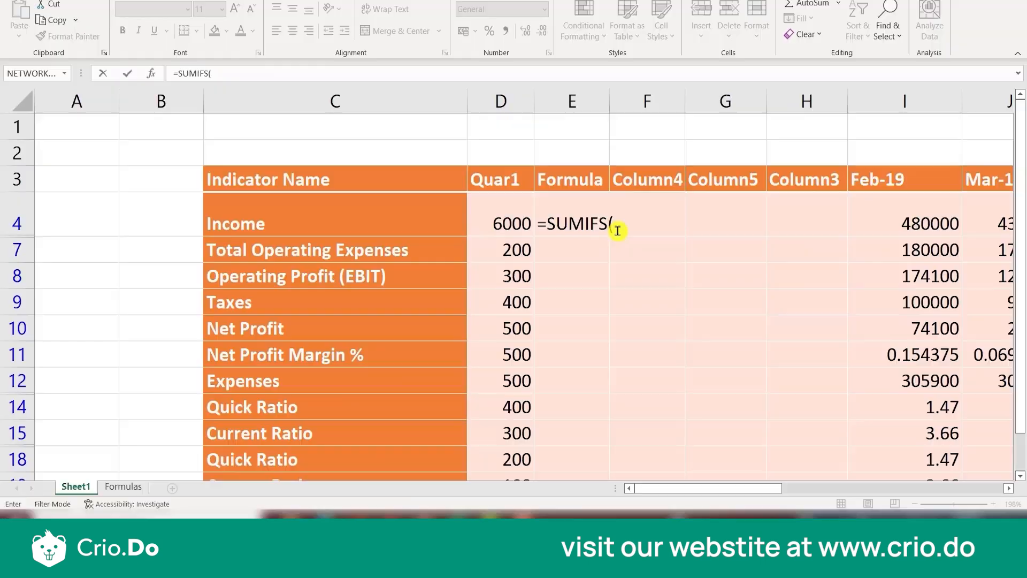
{"action": "type", "text": "("}
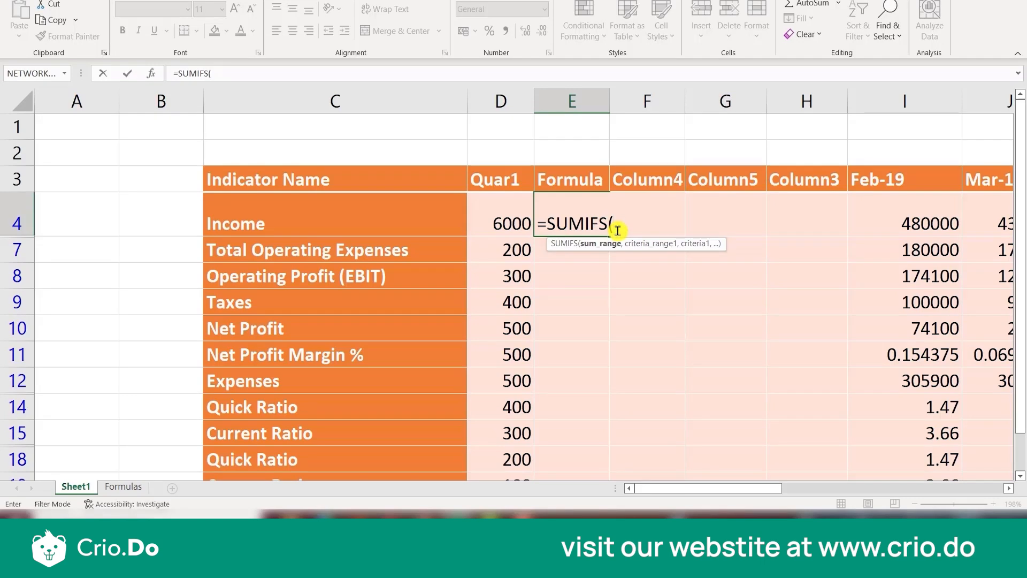
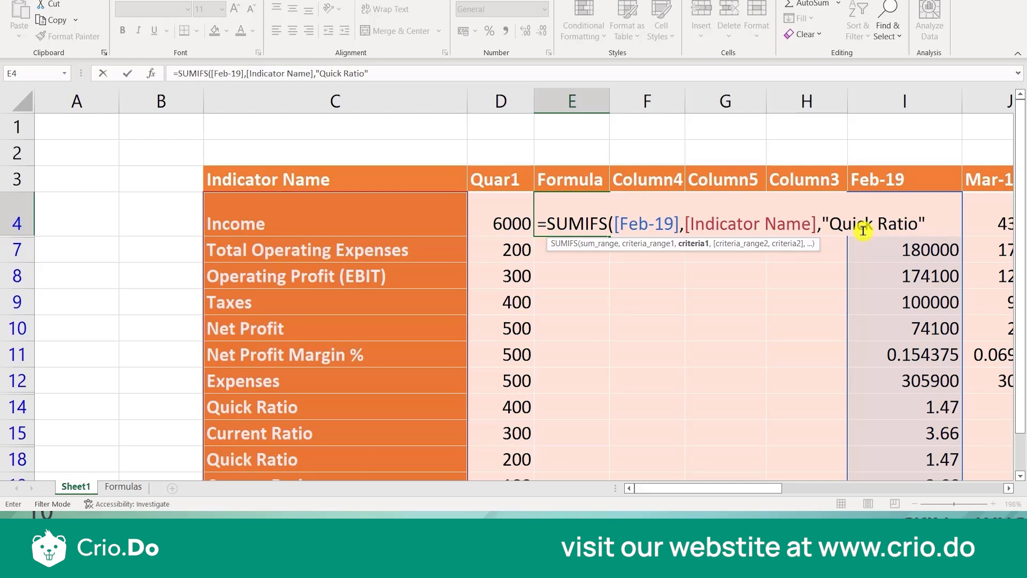
Add Quar1 equal to 200 as the second condition of the SUMIFS formula and enter it in E4.
{"action": "type", "text": ","}
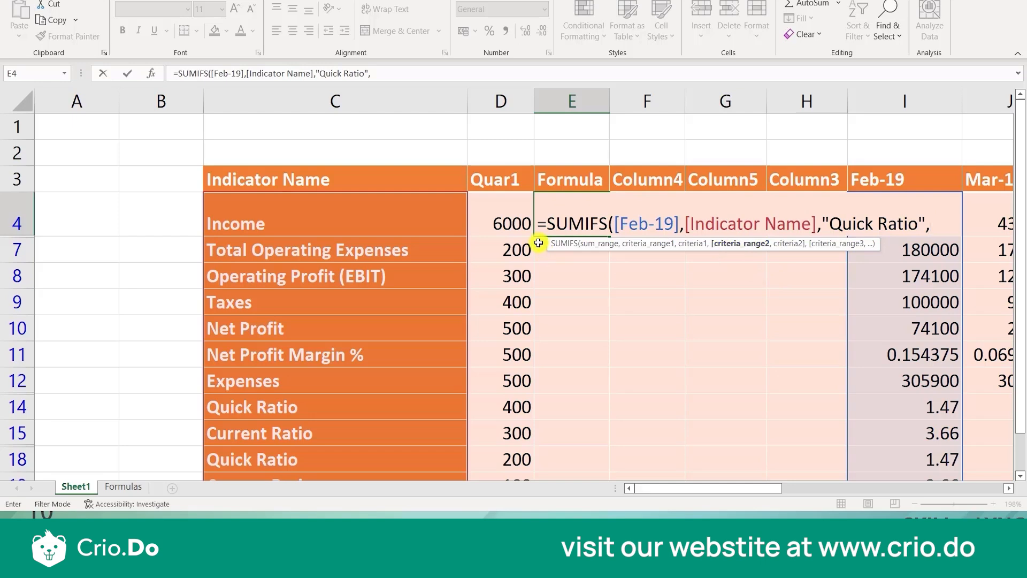
{"action": "left_click_drag", "start_coordinate": [499, 208], "coordinate": [511, 432]}
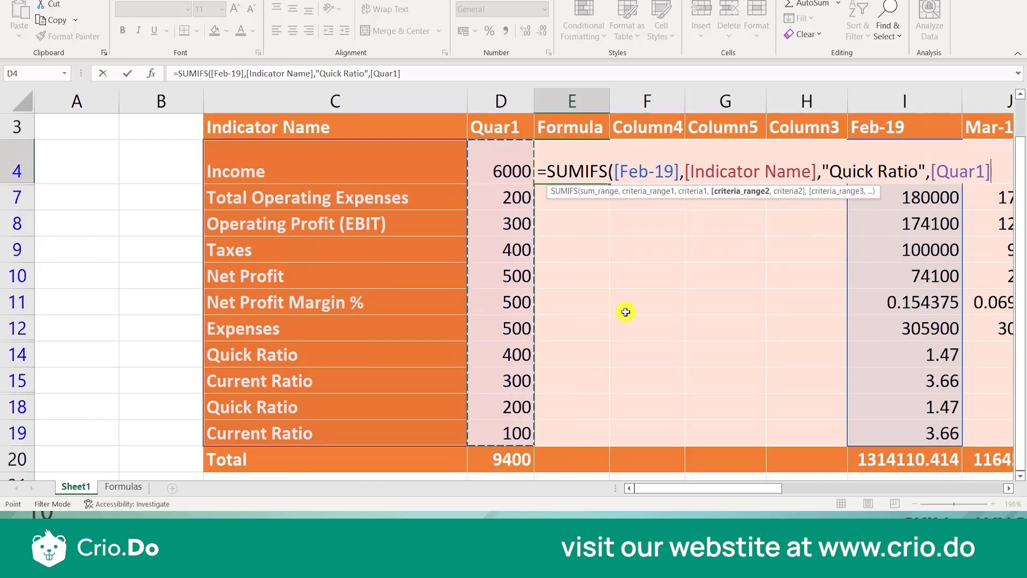
{"action": "scroll", "coordinate": [623, 310], "scroll_direction": "up", "scroll_amount": 1}
{"action": "type", "text": ","}
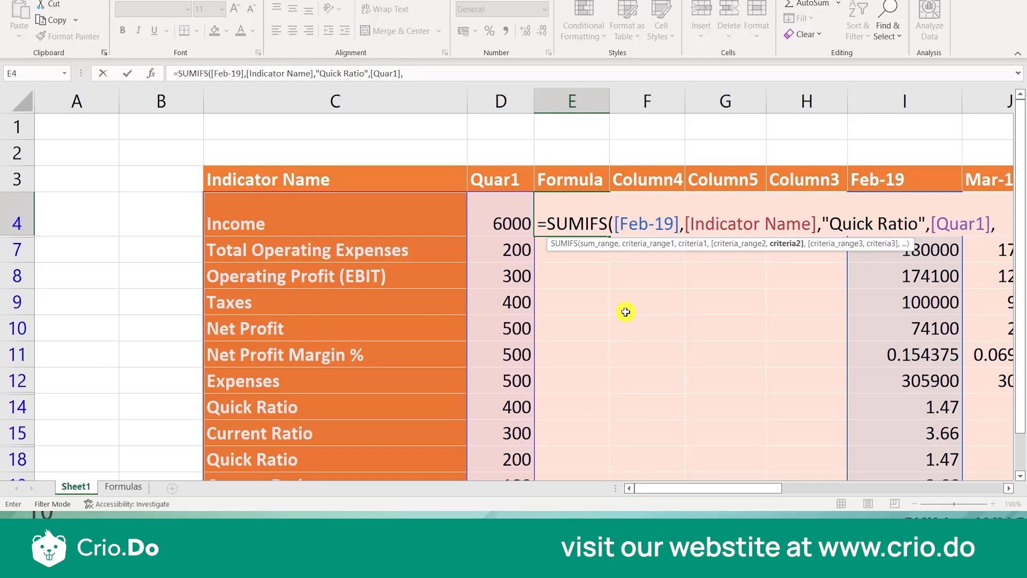
{"action": "type", "text": "200)"}
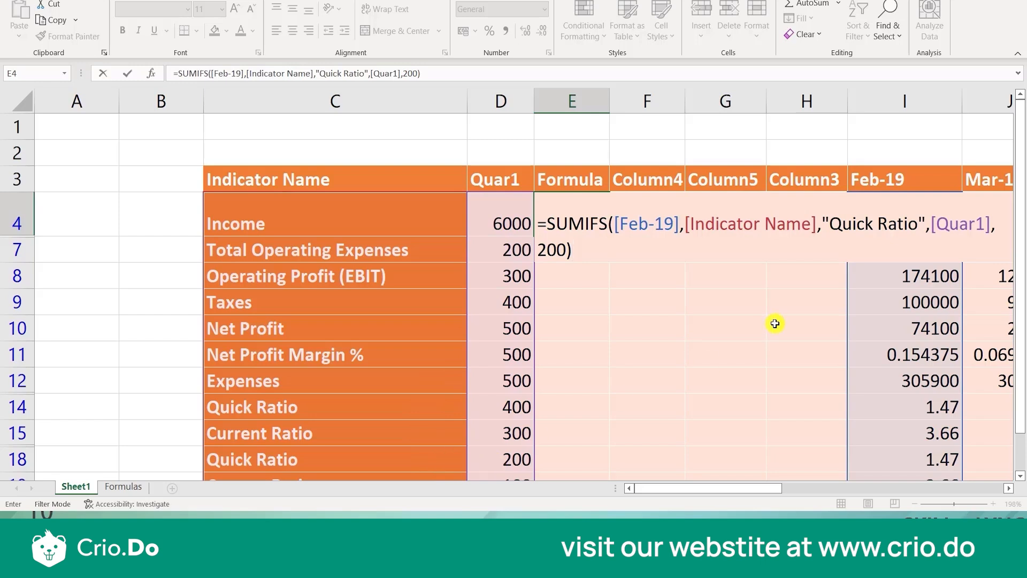
{"action": "key", "text": "Return"}
{"action": "key", "text": "Up"}
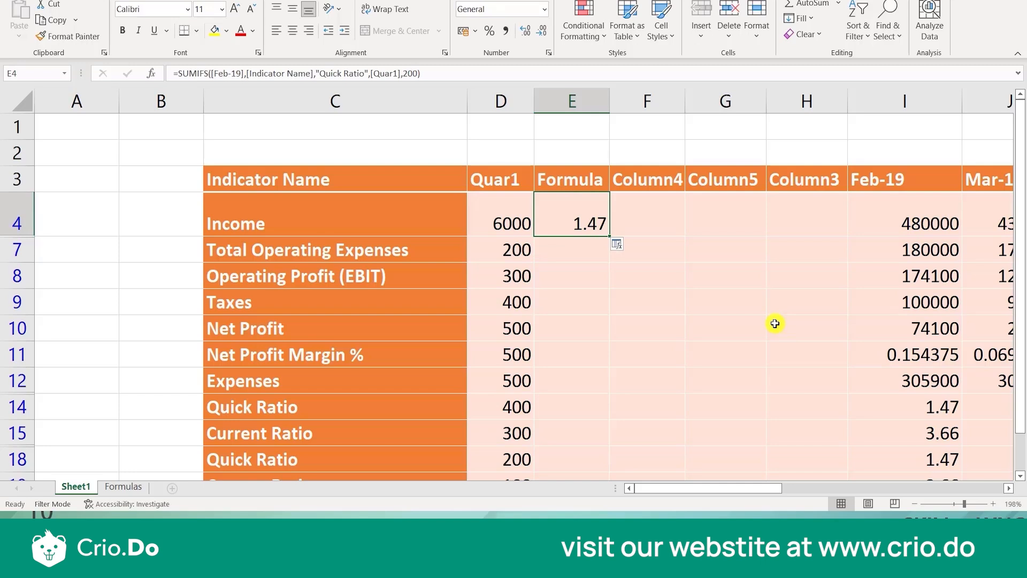
Check the SUMIFS formula in E4 against the two Quick Ratio rows across Indicator Name, Quar1 and Feb-19.
{"action": "key", "text": "Down"}
{"action": "key", "text": "Down"}
{"action": "key", "text": "Down"}
{"action": "key", "text": "Down"}
{"action": "key", "text": "Down"}
{"action": "key", "text": "Down"}
{"action": "key", "text": "Down"}
{"action": "key", "text": "Down"}
{"action": "key", "text": "Down"}
{"action": "key", "text": "Down"}
{"action": "key", "text": "Down"}
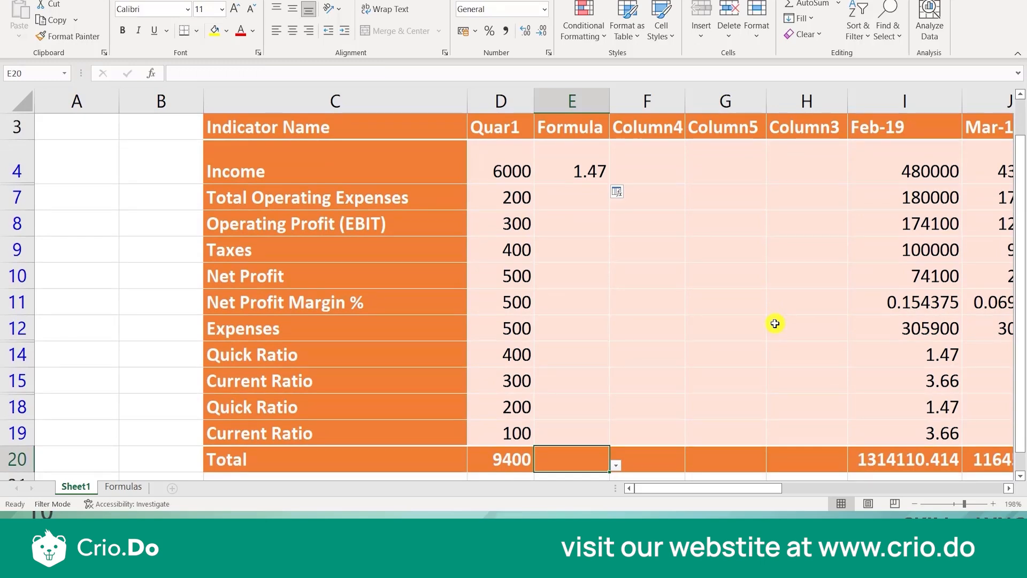
{"action": "left_click", "coordinate": [296, 359]}
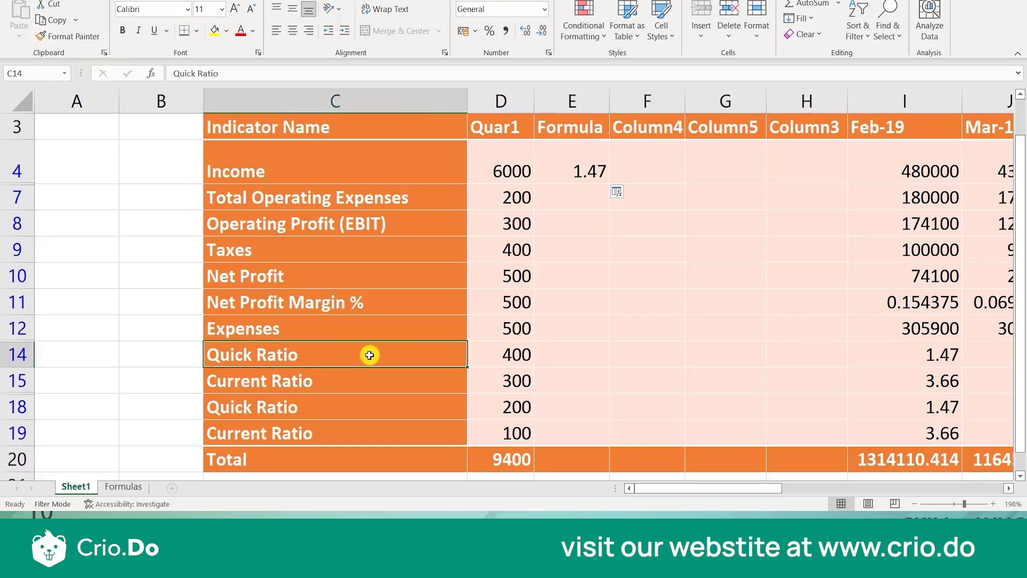
{"action": "left_click", "coordinate": [368, 406]}
{"action": "left_click", "coordinate": [472, 408]}
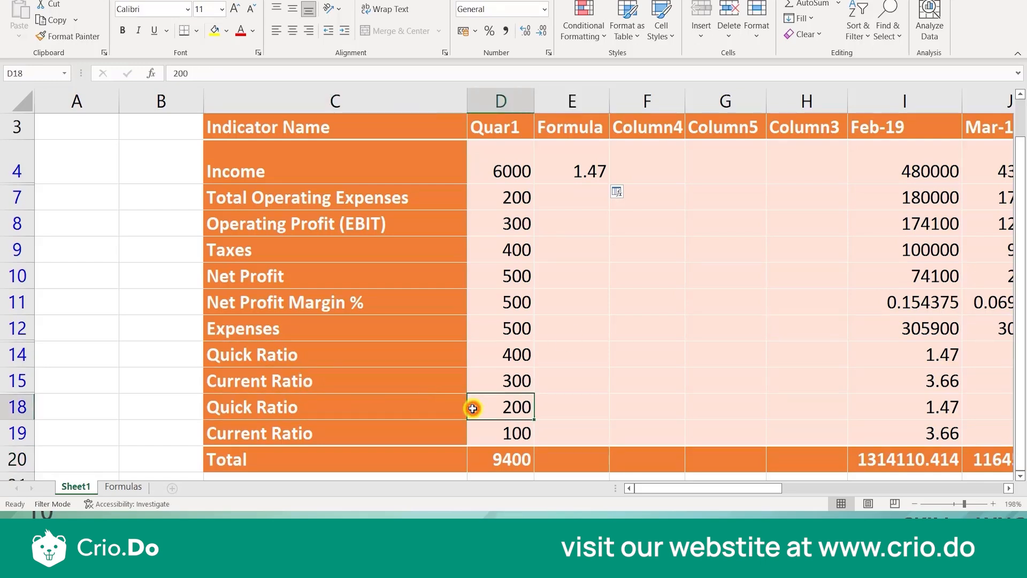
{"action": "left_click", "coordinate": [386, 411]}
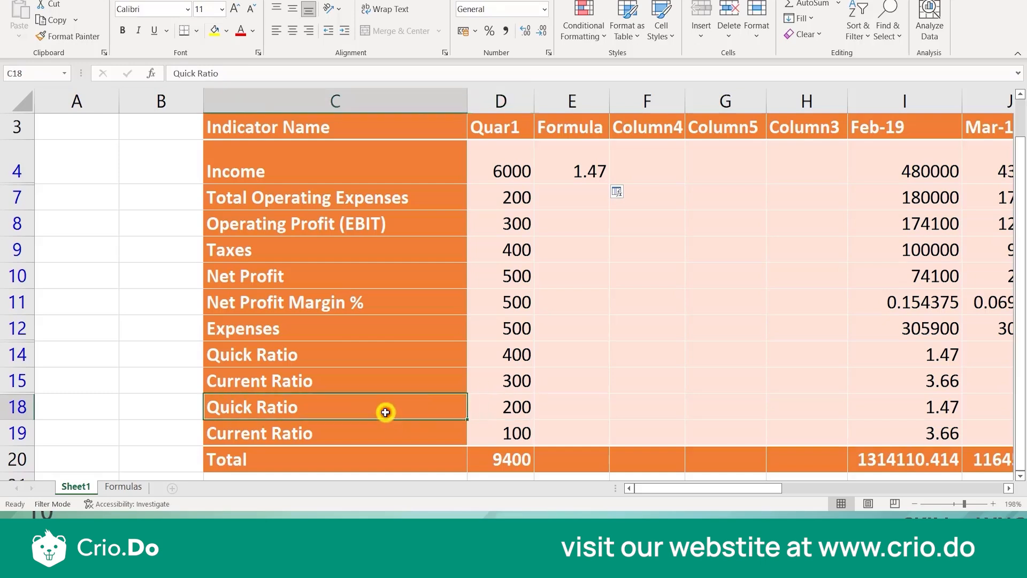
{"action": "left_click", "coordinate": [484, 413]}
{"action": "left_click", "coordinate": [883, 415]}
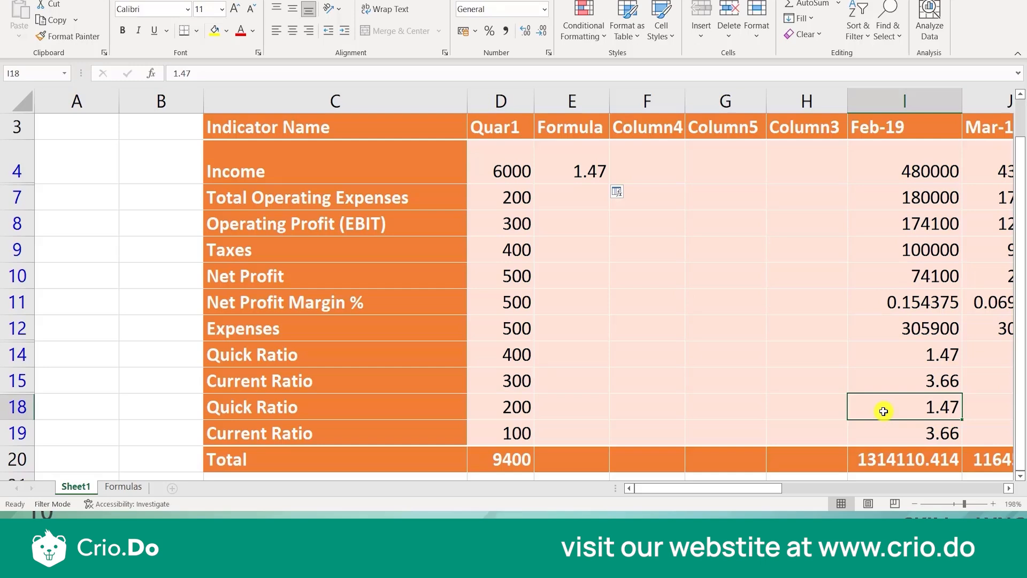
{"action": "left_click", "coordinate": [592, 171]}
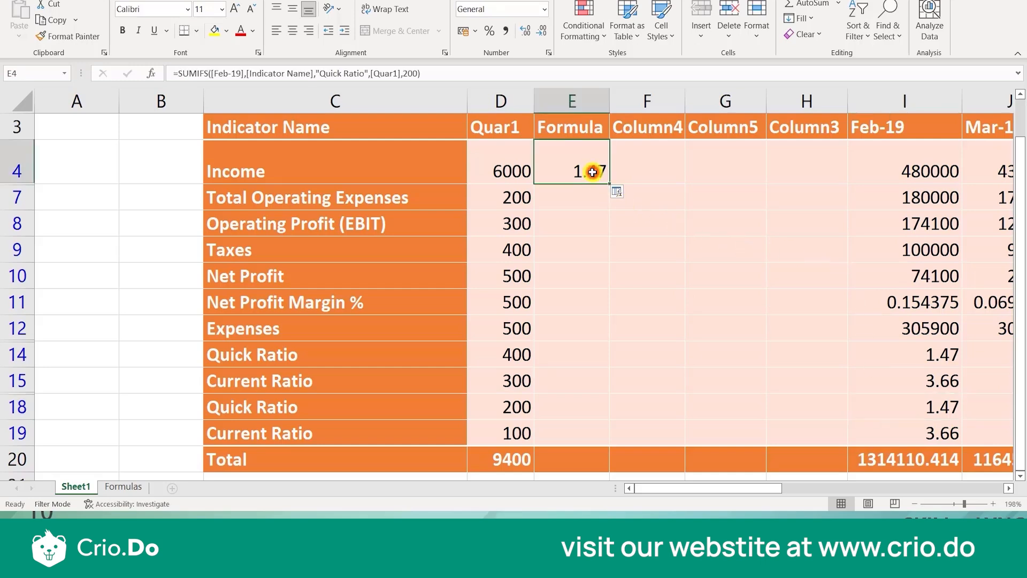
{"action": "double_click", "coordinate": [592, 172]}
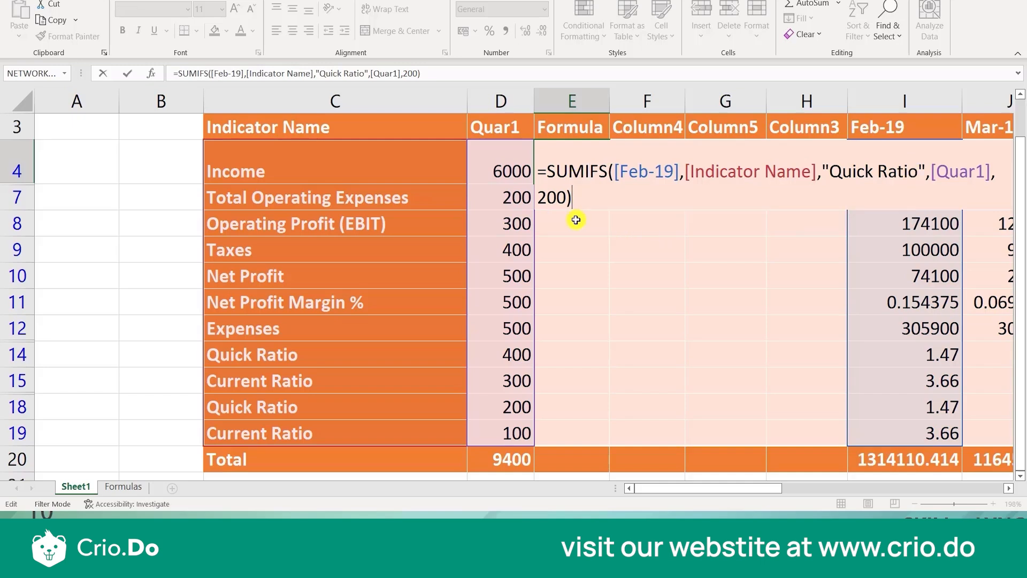
{"action": "key", "text": "ctrl+Return"}
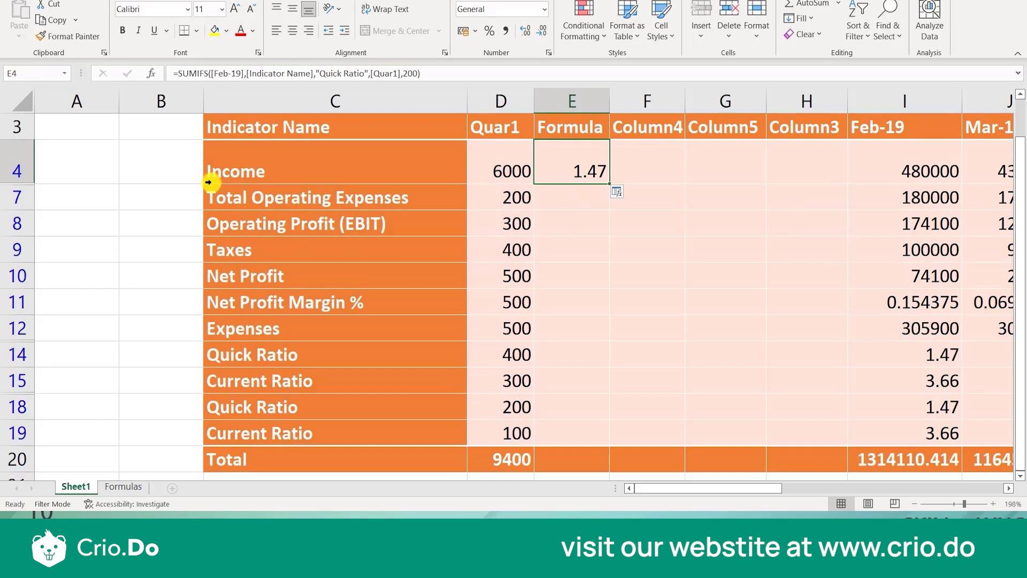
List the function names SUM() in A4 and SUMIF() in A7 beside the table.
{"action": "left_click", "coordinate": [145, 167]}
{"action": "left_click", "coordinate": [75, 171]}
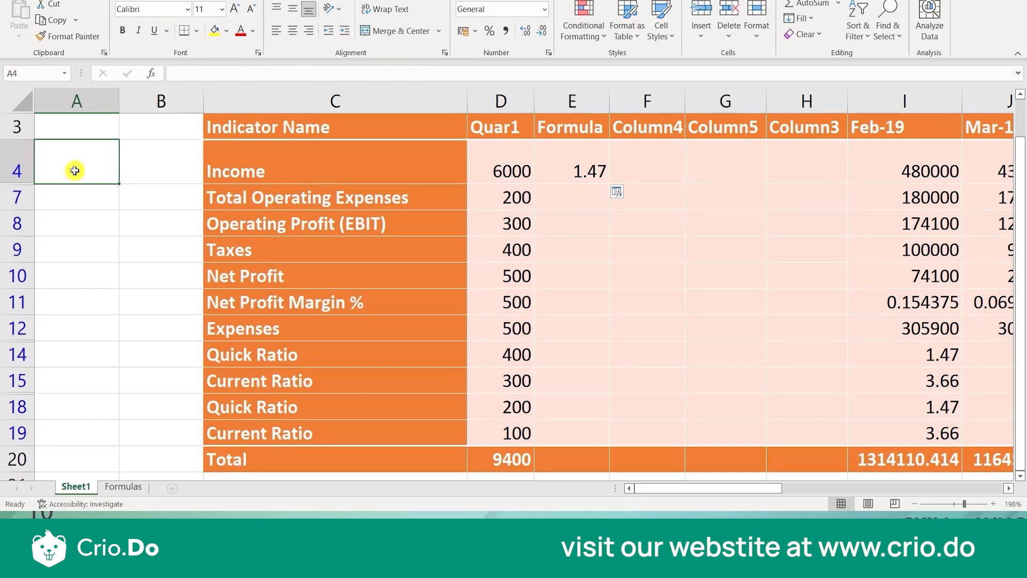
{"action": "type", "text": "SUM()"}
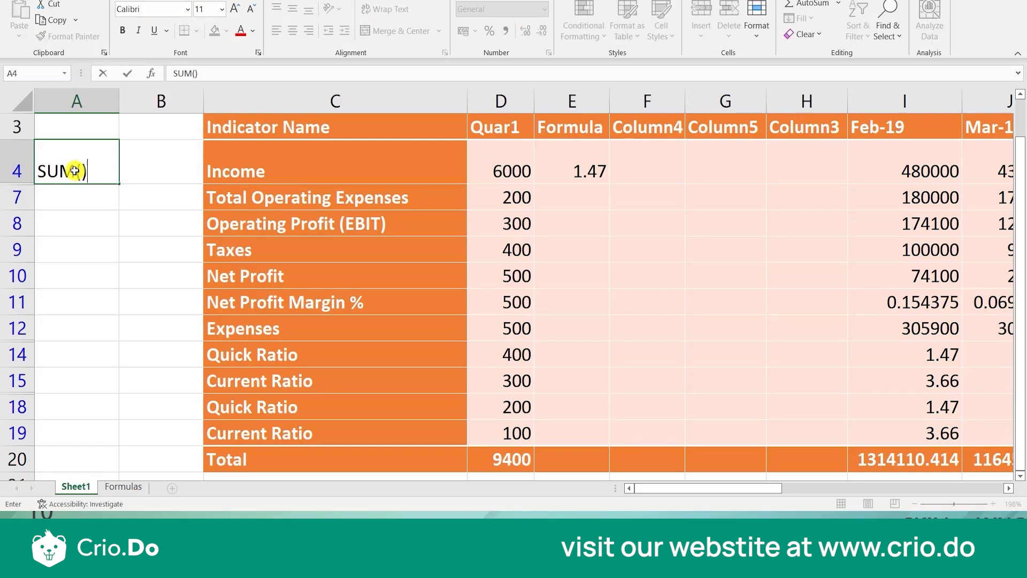
{"action": "key", "text": "Return"}
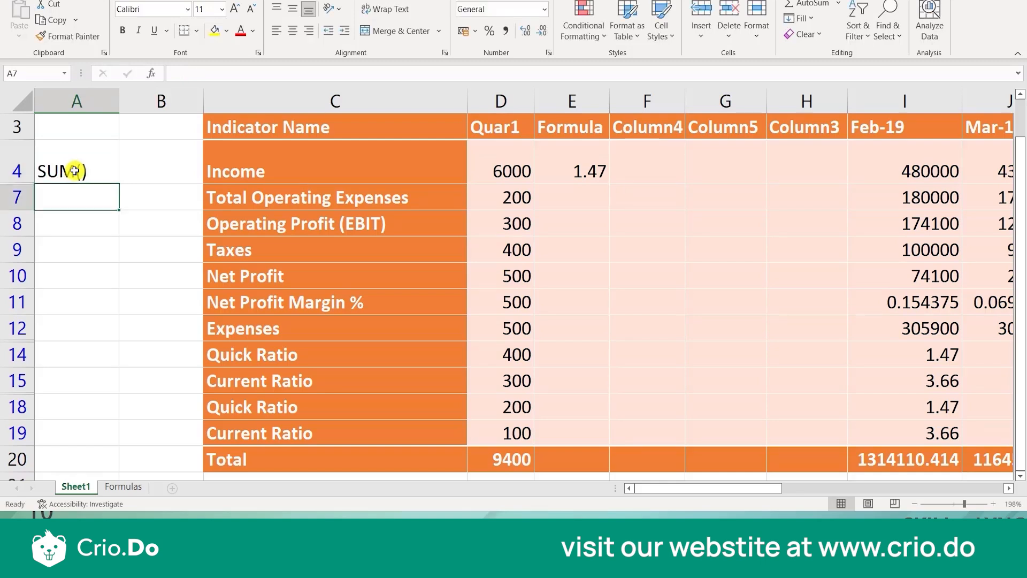
{"action": "type", "text": "SUMIF()"}
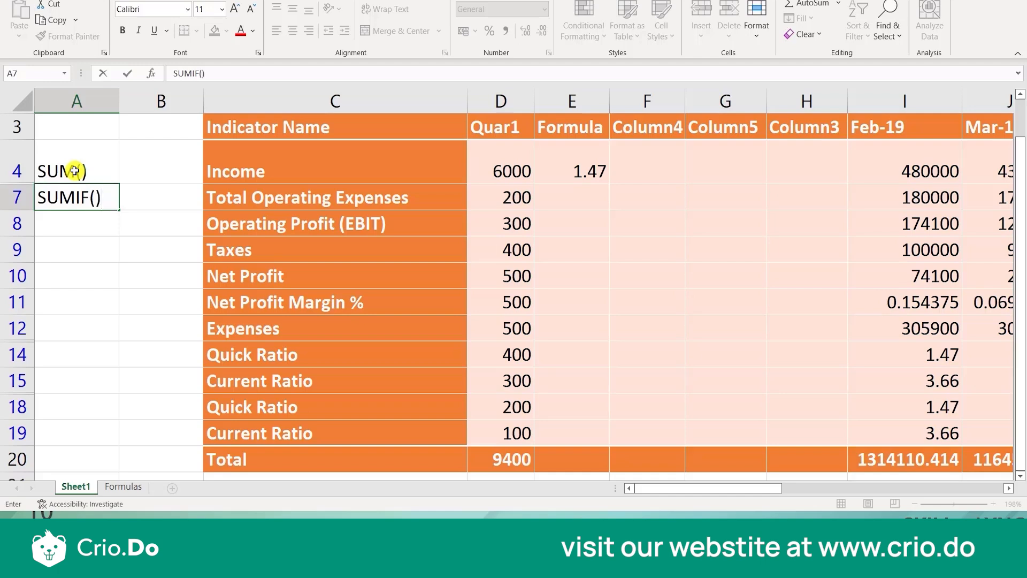